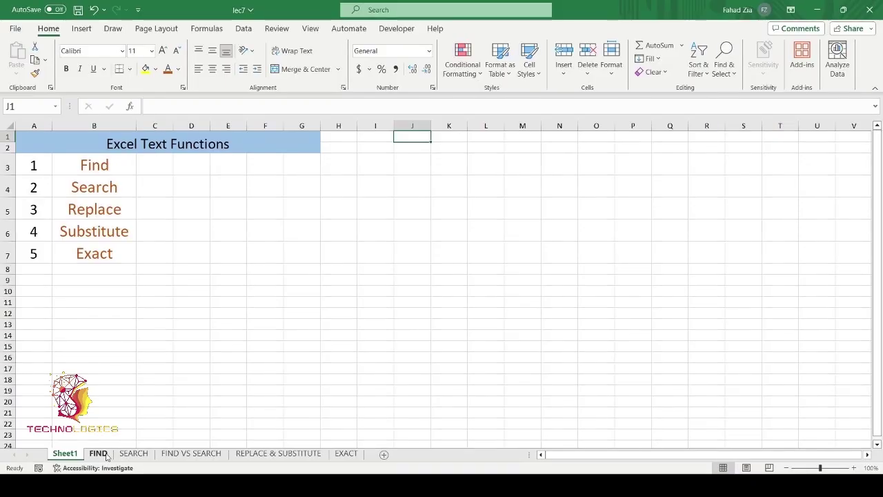
- Open the FIND sheet and review the first row's text in A5 and its search letter in B5
{"action": "left_click", "coordinate": [98, 454]}
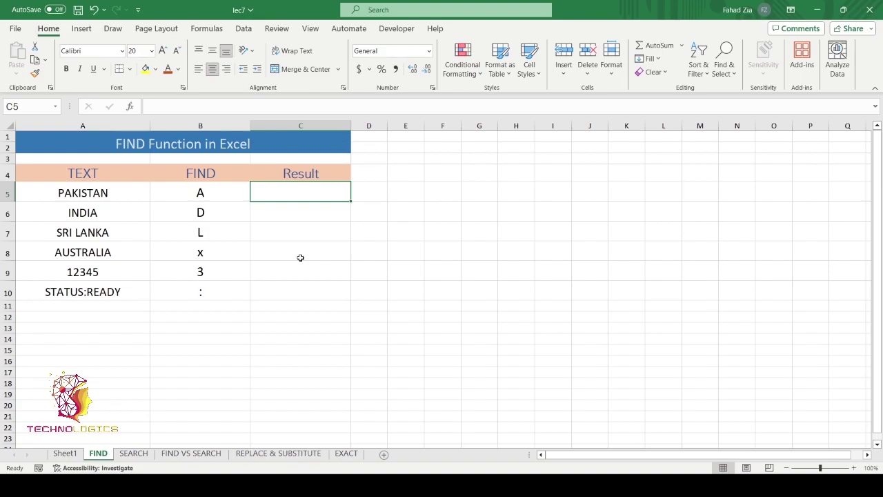
{"action": "left_click", "coordinate": [86, 196]}
{"action": "left_click", "coordinate": [204, 194]}
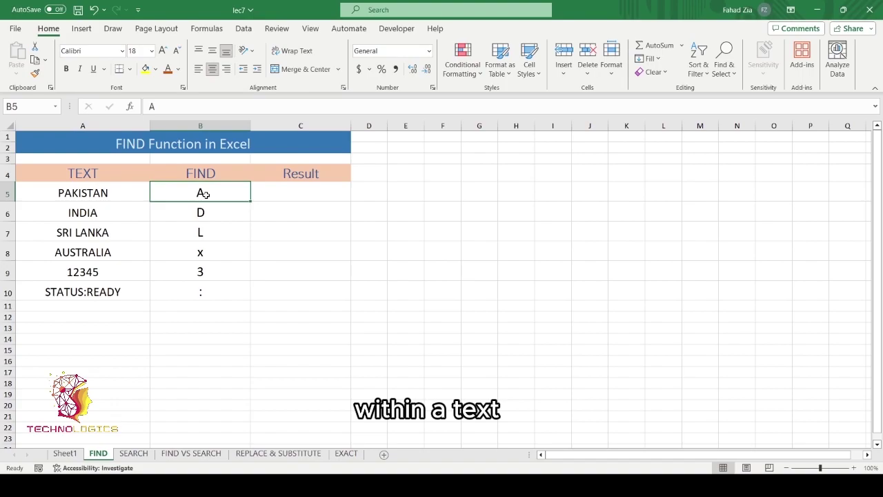
{"action": "left_click", "coordinate": [79, 193]}
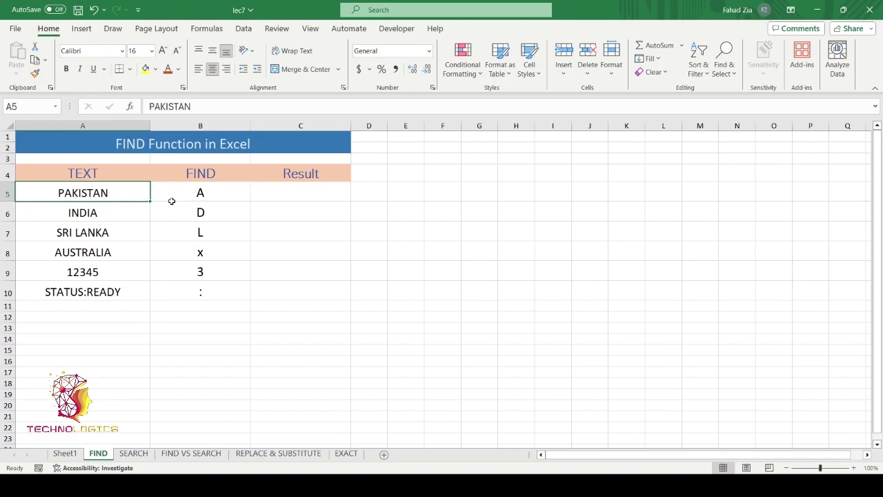
{"action": "left_click", "coordinate": [208, 193]}
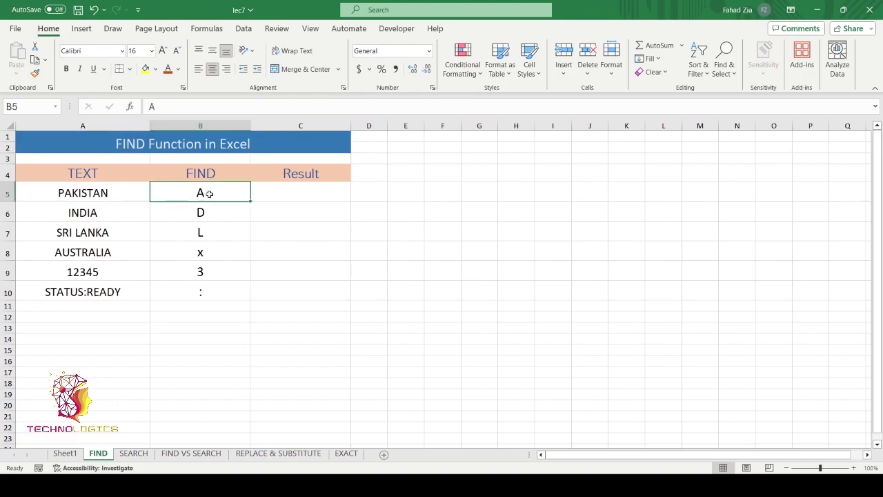
- Enter the formula =FIND(B5,A5) in C5 and fill it down the Result column through C10
{"action": "left_click", "coordinate": [281, 194]}
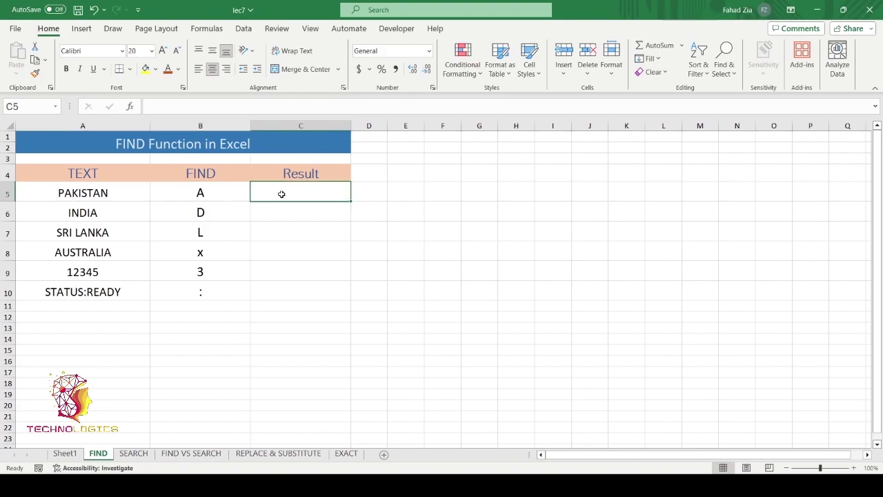
{"action": "type", "text": "=find"}
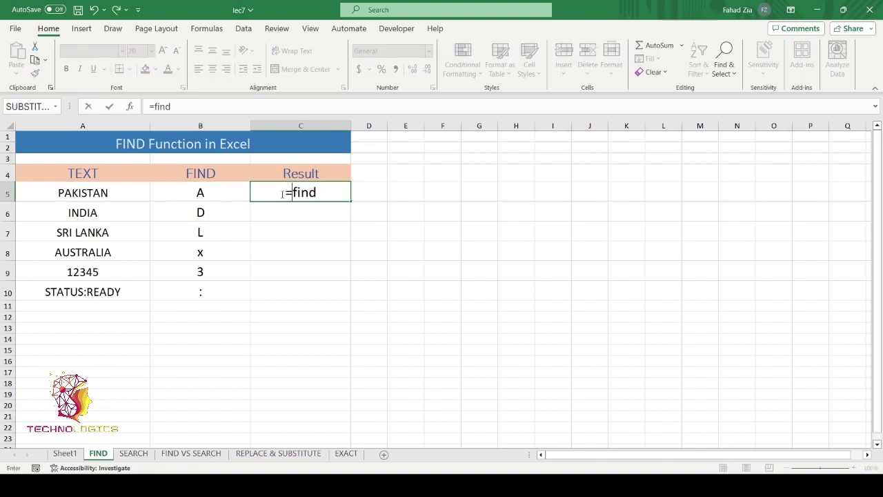
{"action": "key", "text": "Tab"}
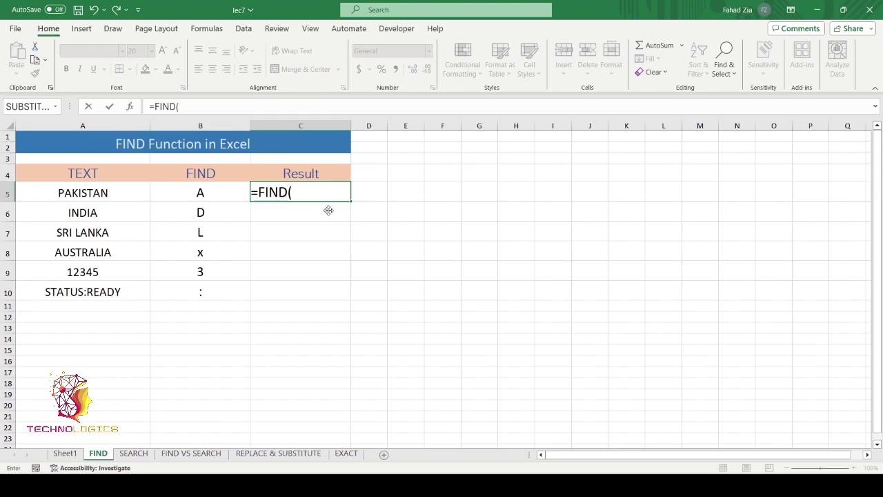
{"action": "left_click", "coordinate": [200, 192]}
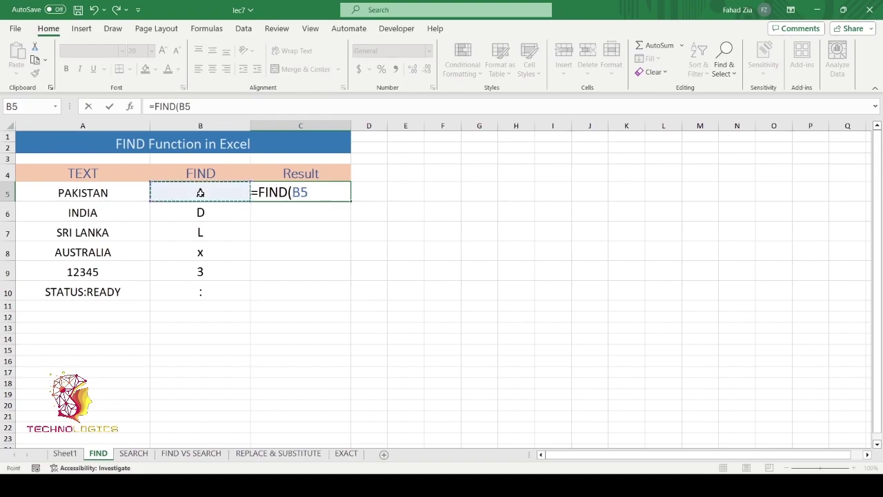
{"action": "type", "text": ","}
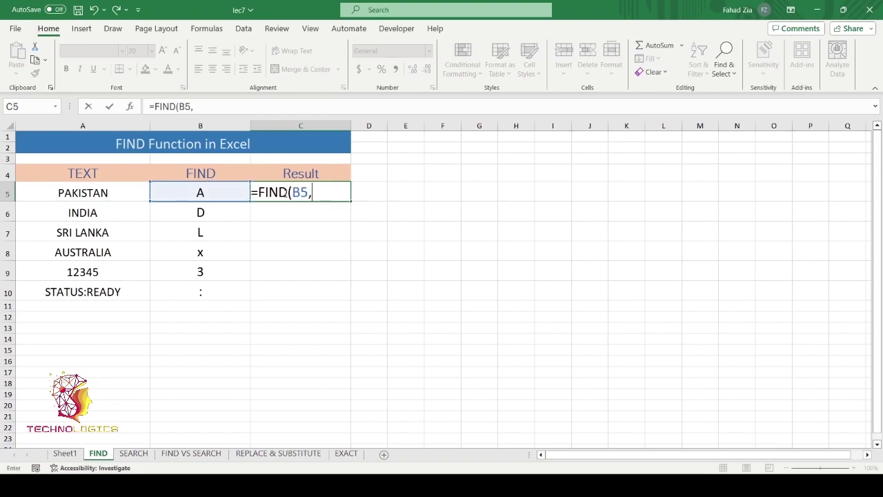
{"action": "left_click", "coordinate": [89, 193]}
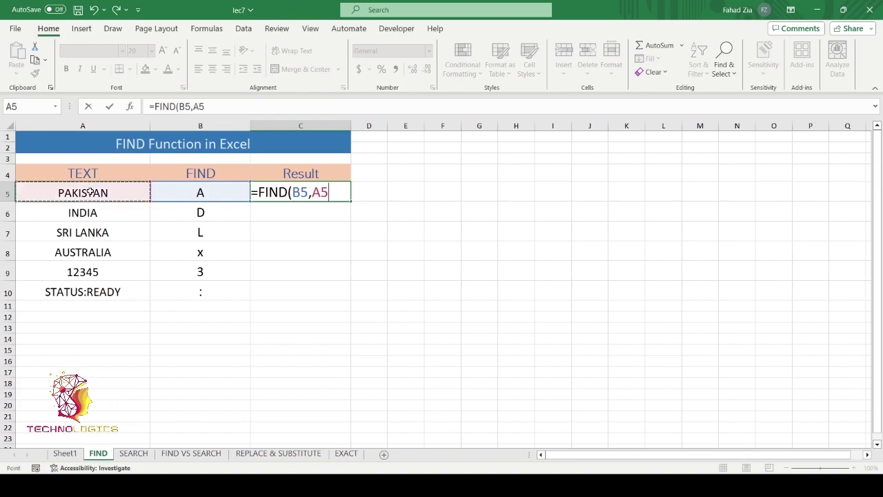
{"action": "type", "text": ")"}
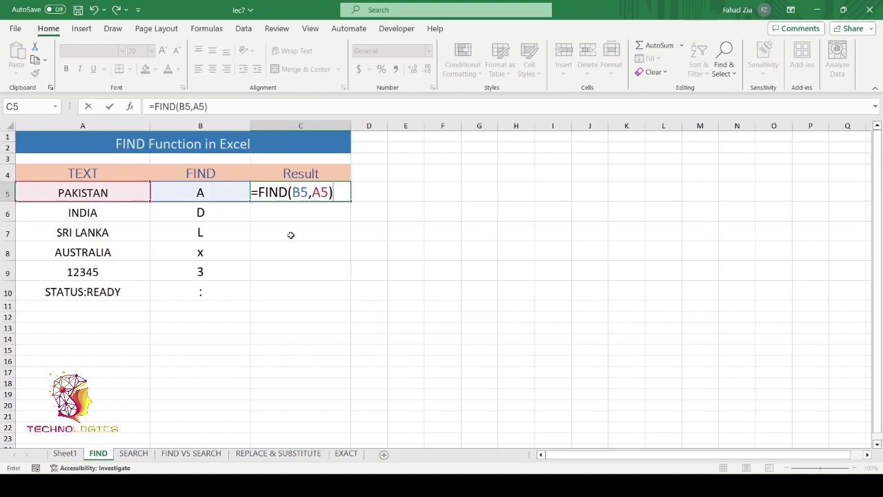
{"action": "key", "text": "ctrl+Return"}
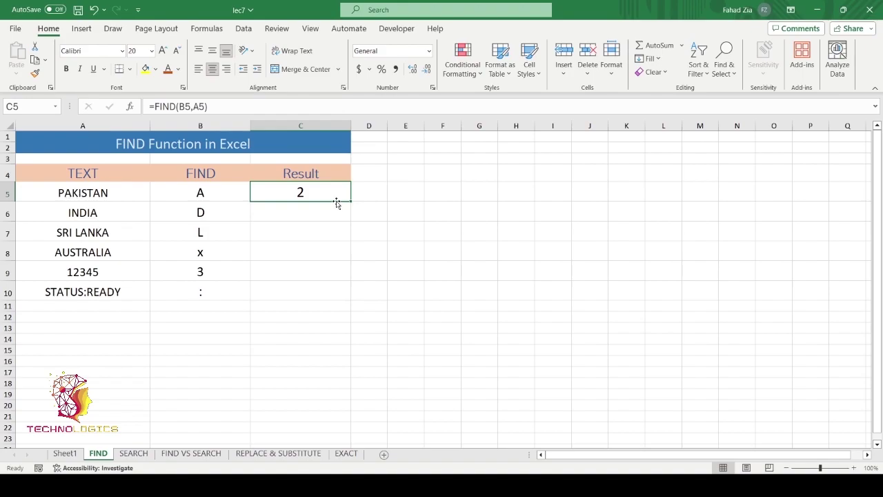
{"action": "left_click_drag", "start_coordinate": [337, 202], "coordinate": [345, 229]}
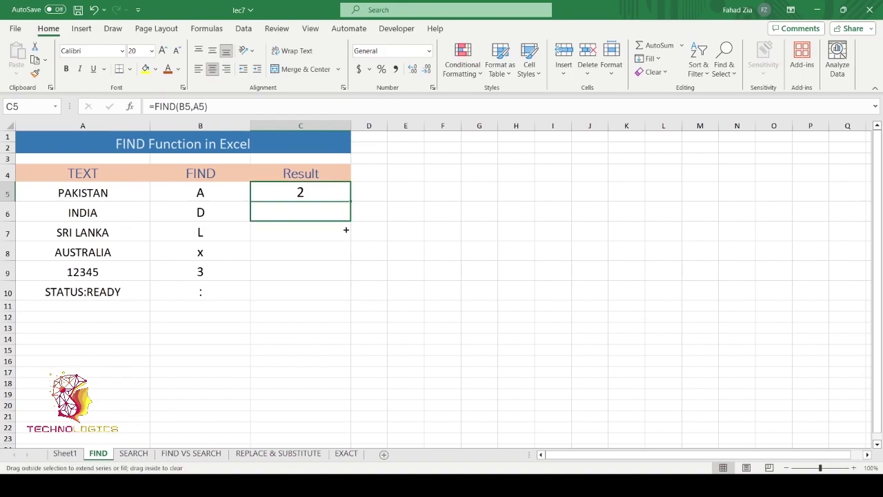
{"action": "left_click_drag", "start_coordinate": [346, 230], "coordinate": [346, 298]}
- Examine the FIND results in rows 6 to 10 against each row's text and search character
{"action": "left_click", "coordinate": [336, 215]}
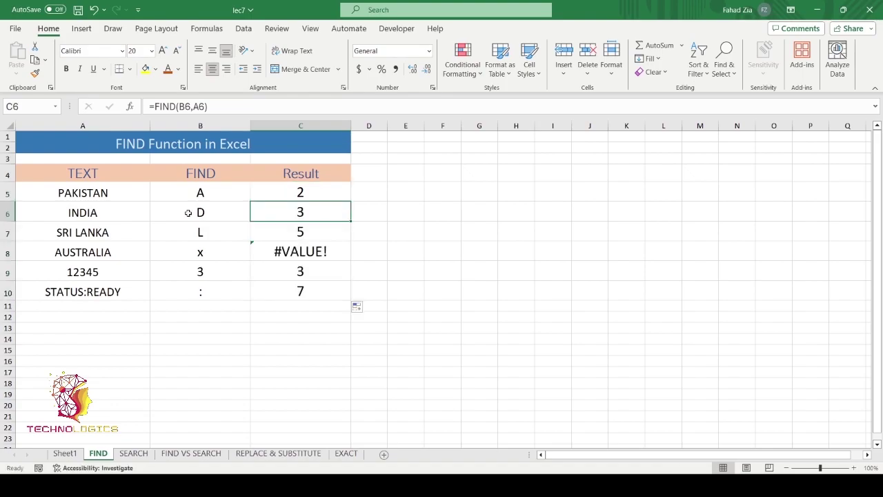
{"action": "left_click", "coordinate": [200, 212]}
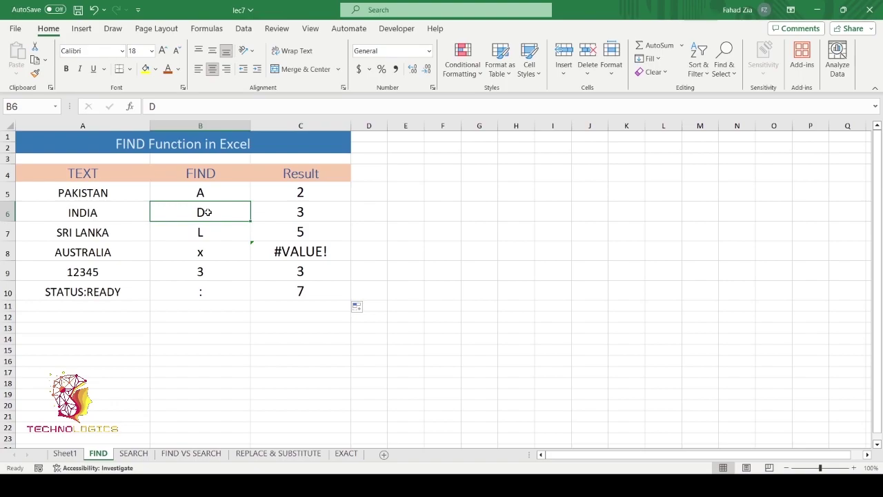
{"action": "key", "text": "Right"}
{"action": "left_click", "coordinate": [198, 232]}
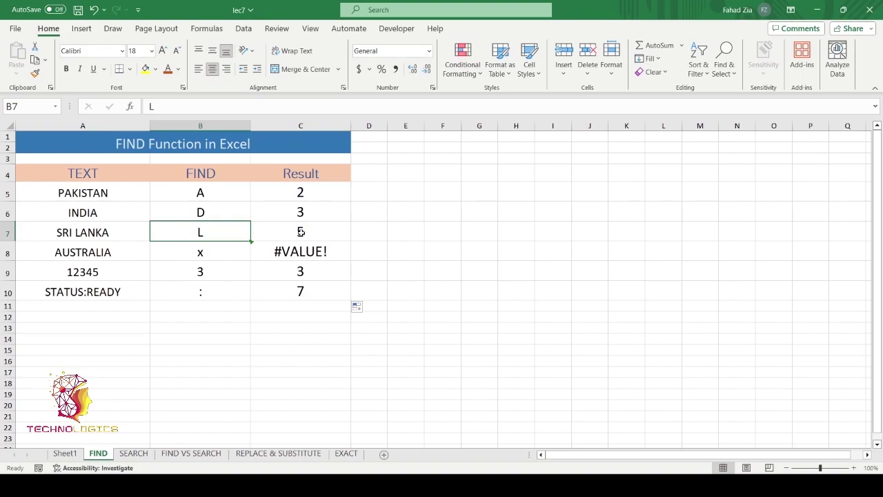
{"action": "key", "text": "Down"}
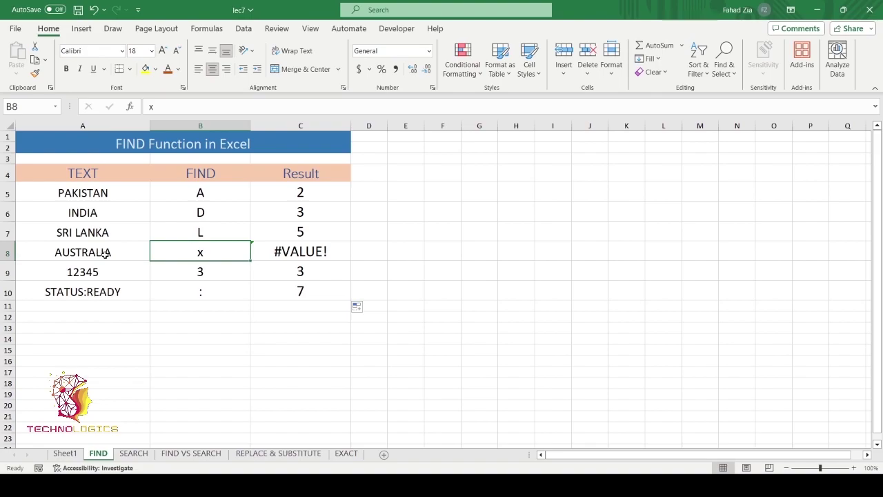
{"action": "left_click", "coordinate": [301, 253]}
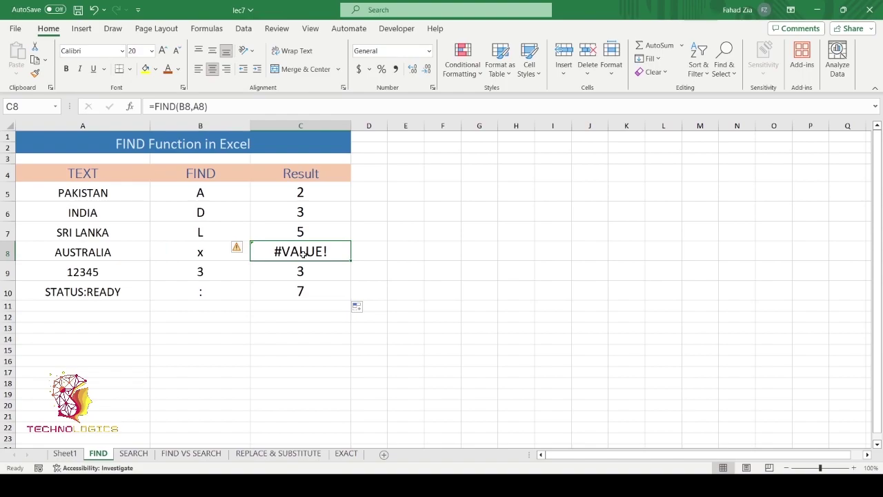
{"action": "left_click", "coordinate": [113, 272]}
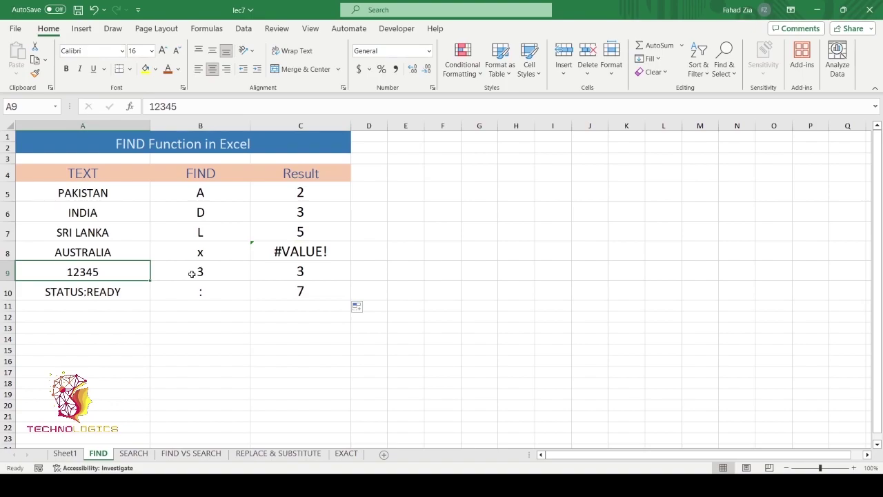
{"action": "key", "text": "Right"}
{"action": "key", "text": "Right"}
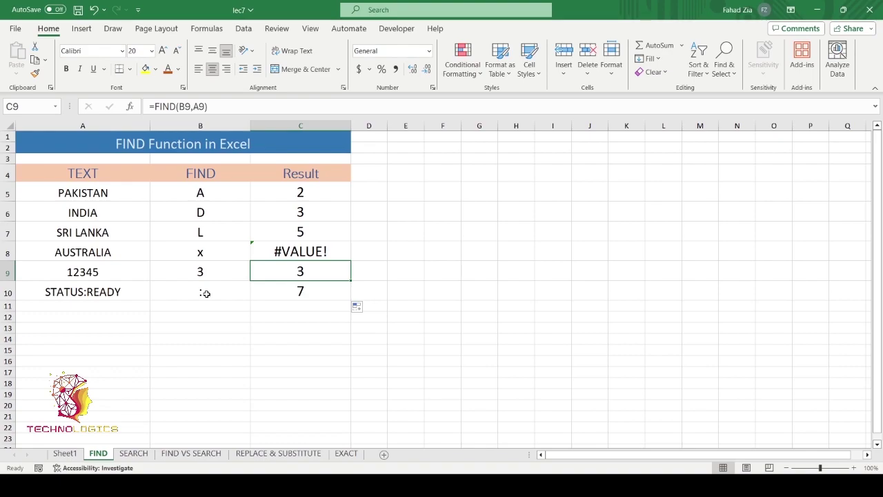
{"action": "left_click", "coordinate": [303, 293]}
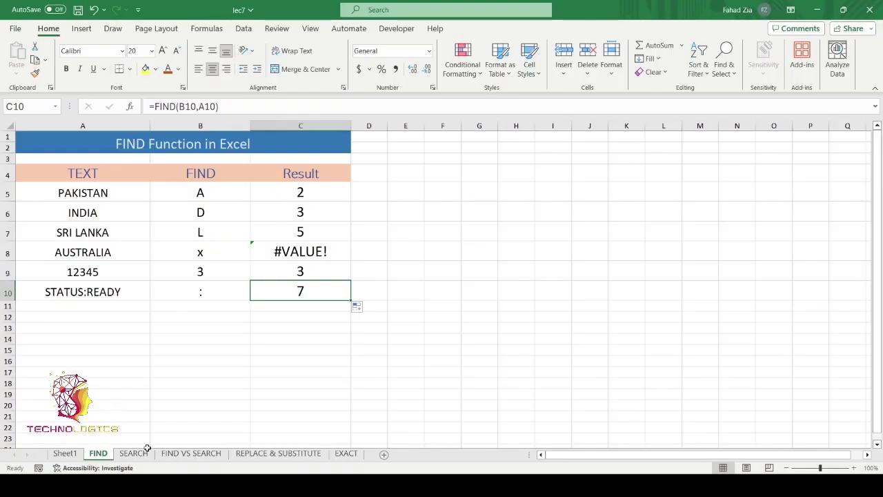
- On the SEARCH sheet, enter the formula =SEARCH(B4,A4) in C4 to locate the letter A in Laptop
{"action": "left_click", "coordinate": [145, 453]}
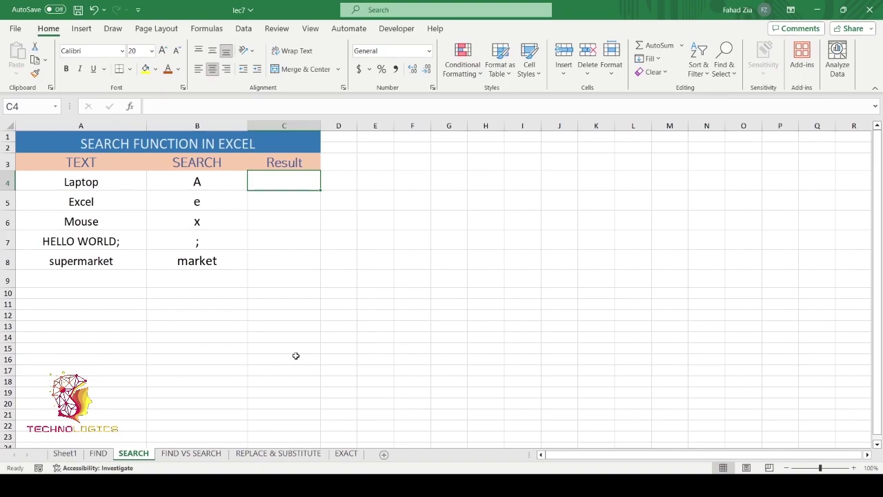
{"action": "left_click", "coordinate": [82, 183]}
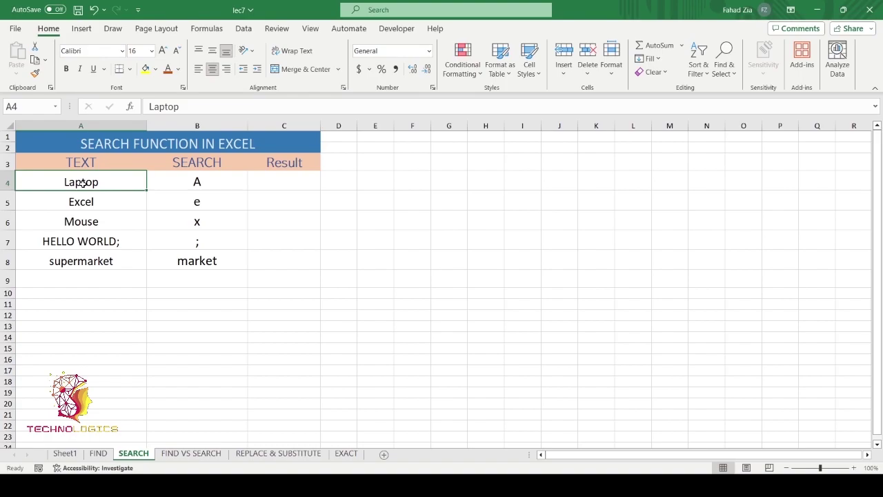
{"action": "left_click", "coordinate": [198, 183]}
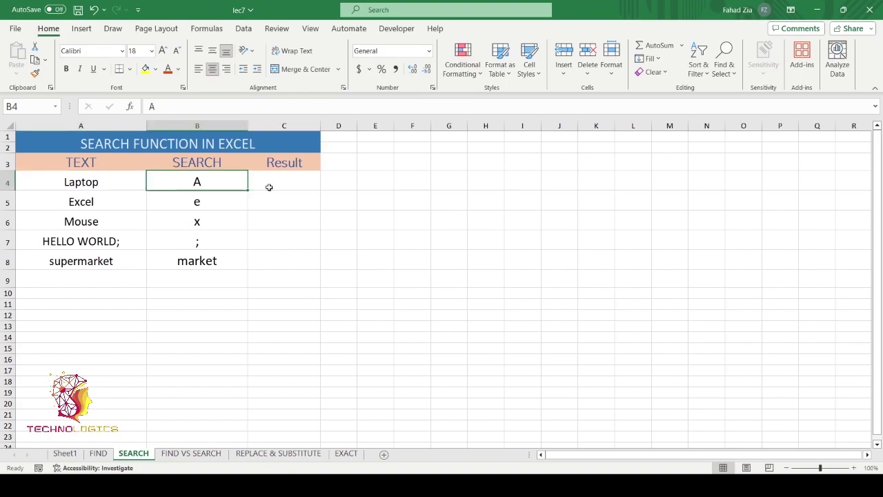
{"action": "left_click", "coordinate": [273, 185]}
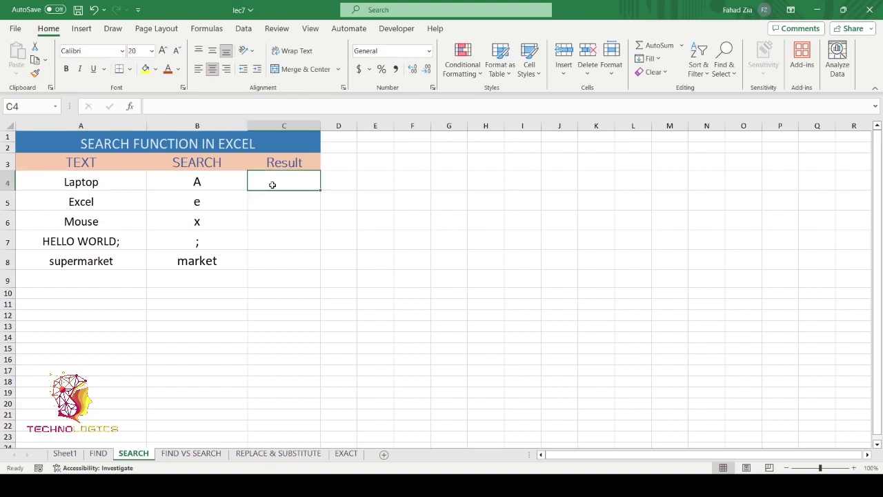
{"action": "type", "text": "=SEARCH("}
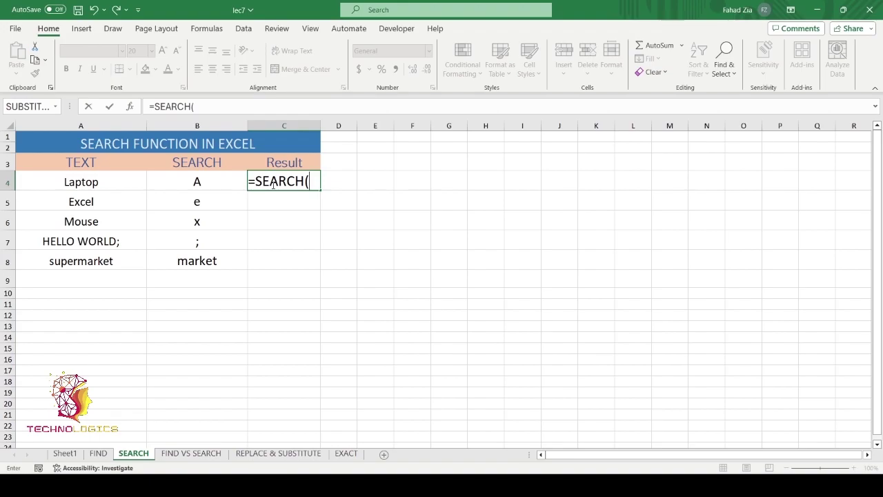
{"action": "left_click", "coordinate": [196, 182]}
{"action": "type", "text": ","}
{"action": "left_click", "coordinate": [76, 183]}
{"action": "type", "text": ")"}
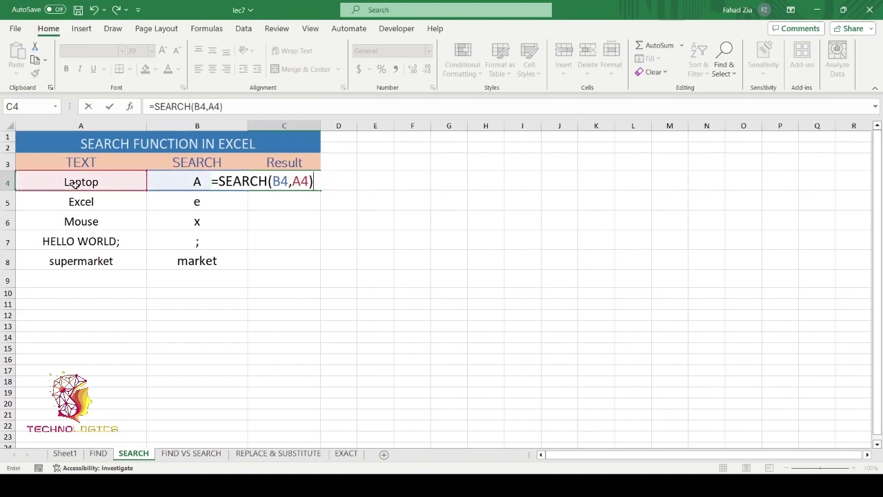
{"action": "key", "text": "ctrl+Return"}
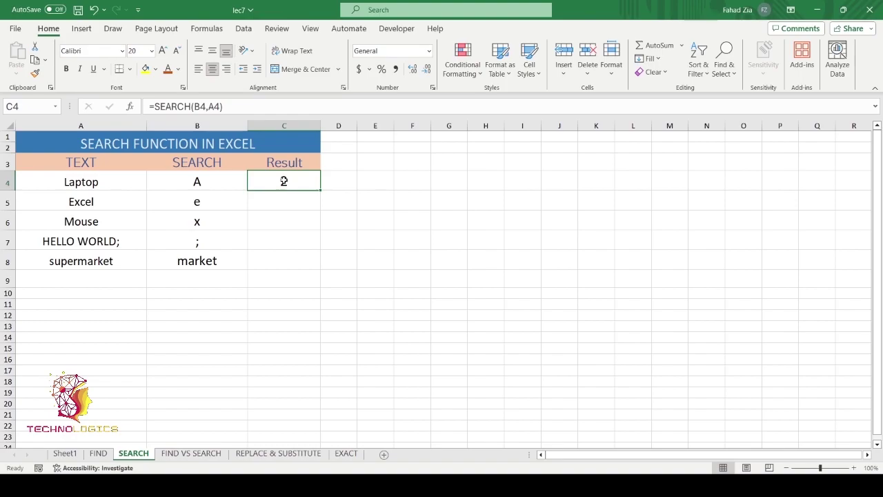
- Check the Laptop row's result against its inputs and fill the SEARCH formula from C4 down through C8
{"action": "left_click", "coordinate": [198, 182]}
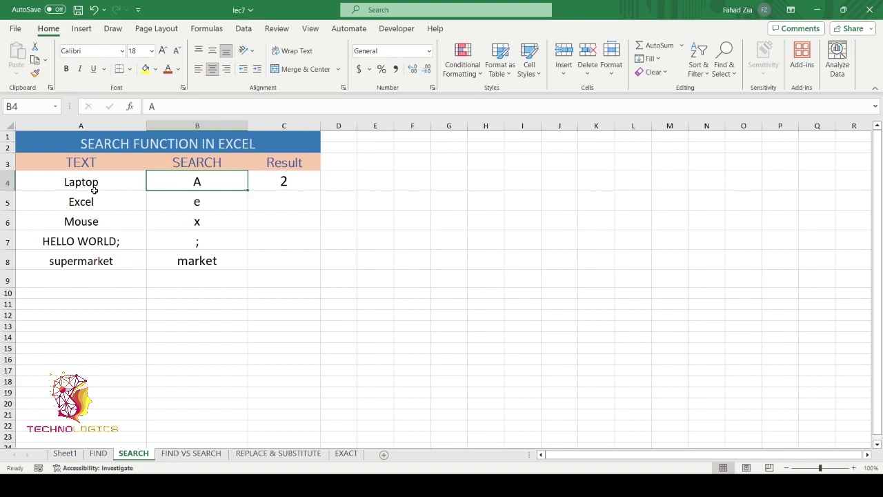
{"action": "left_click", "coordinate": [94, 189]}
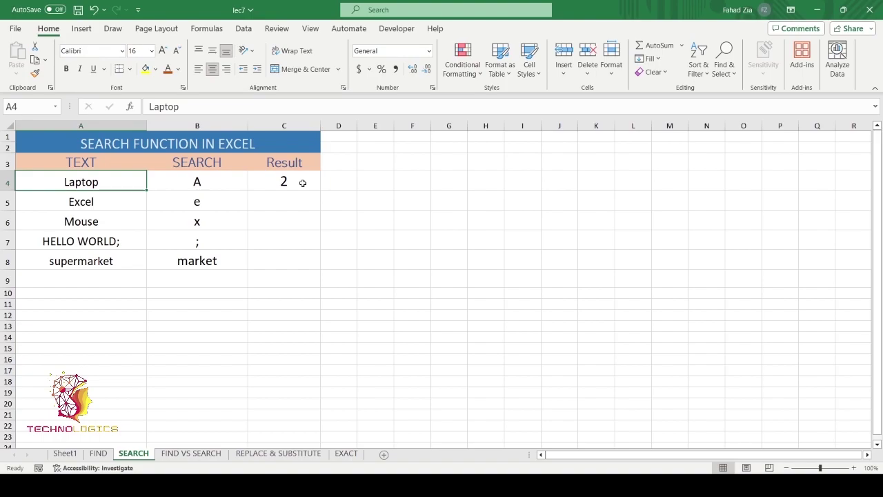
{"action": "left_click", "coordinate": [284, 182]}
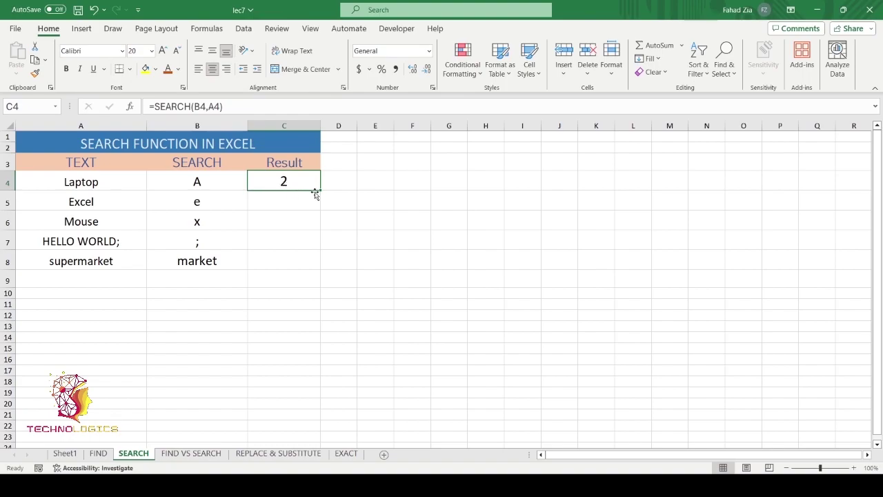
{"action": "left_click_drag", "start_coordinate": [315, 193], "coordinate": [312, 251]}
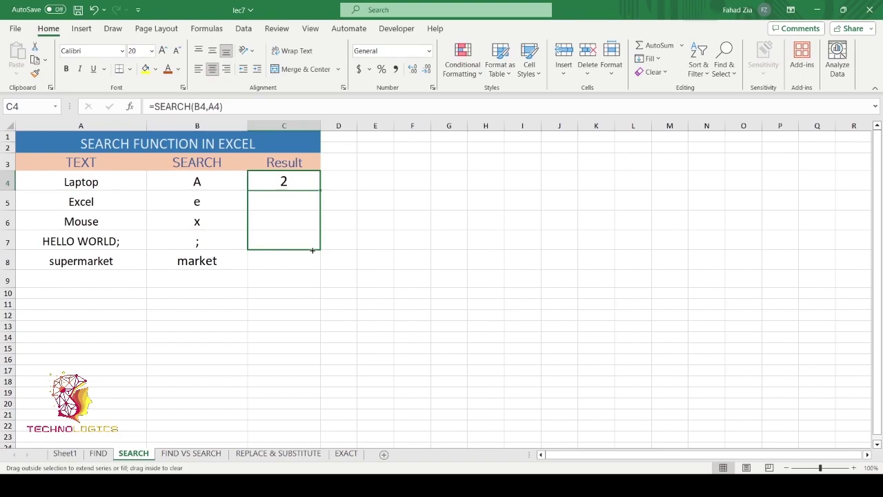
{"action": "left_click_drag", "start_coordinate": [312, 250], "coordinate": [314, 265]}
- Examine the SEARCH results in rows 5 to 8 against each row's text and search string
{"action": "key", "text": "Down"}
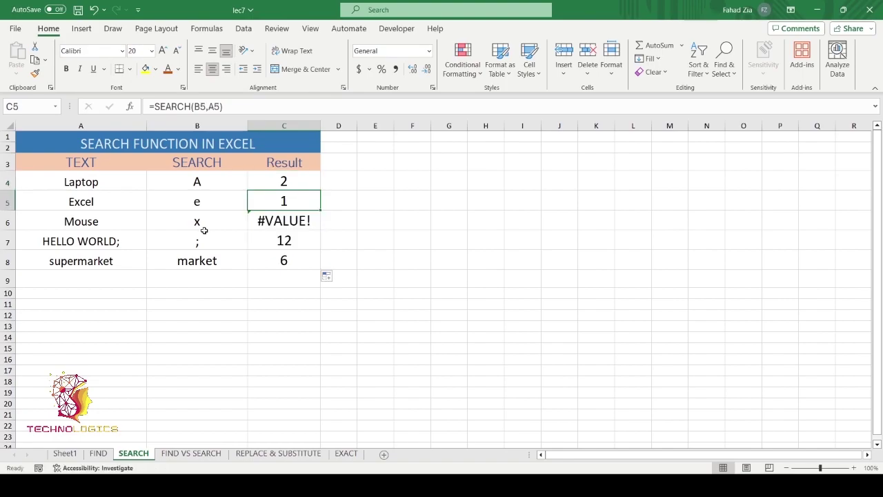
{"action": "left_click", "coordinate": [198, 222]}
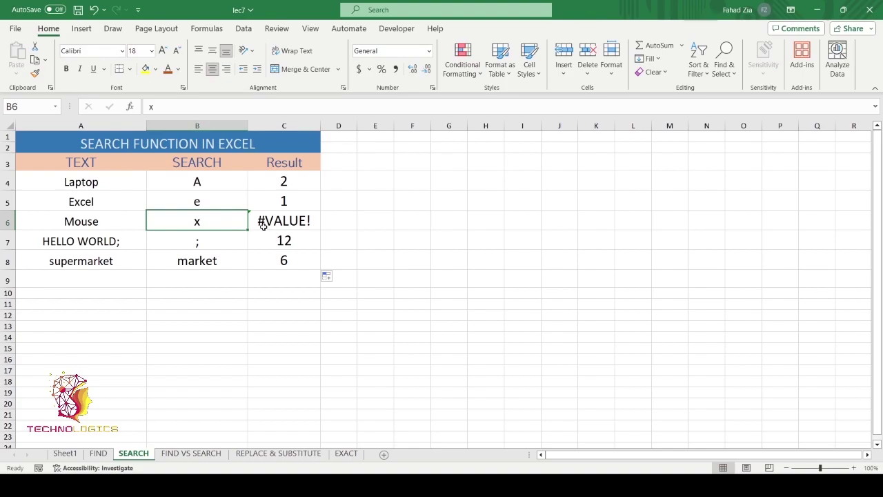
{"action": "left_click", "coordinate": [200, 247]}
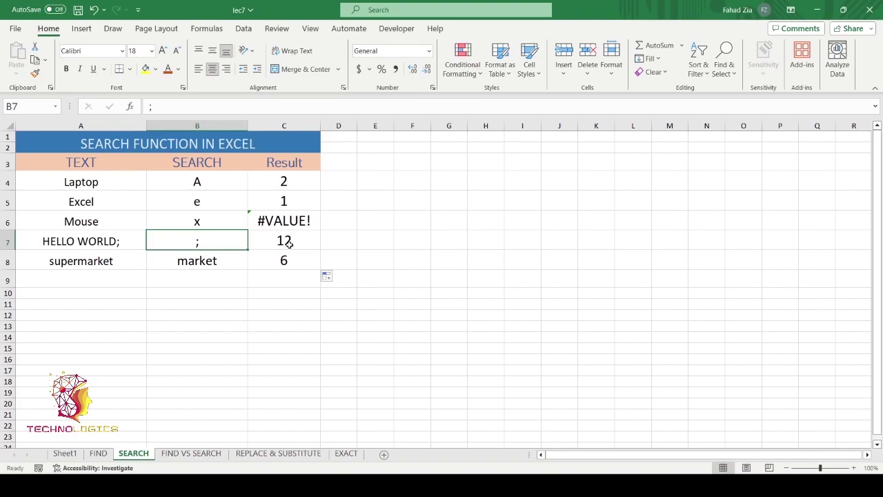
{"action": "left_click", "coordinate": [79, 263]}
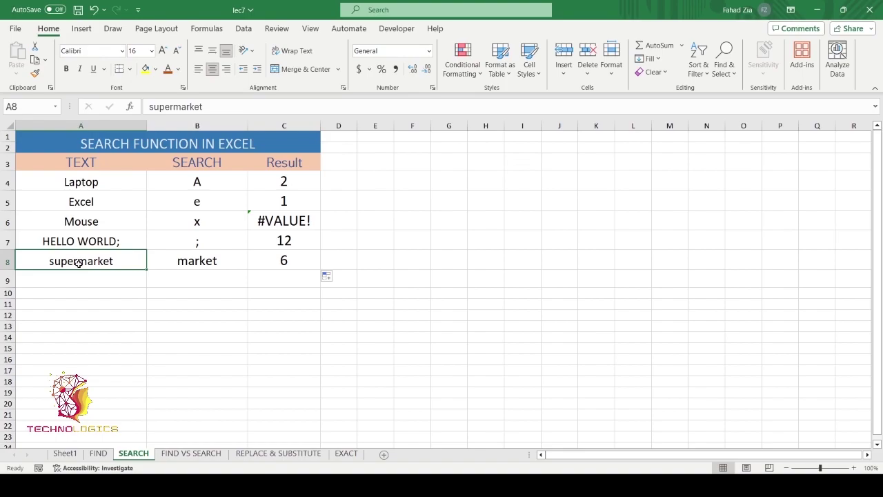
{"action": "left_click", "coordinate": [205, 263]}
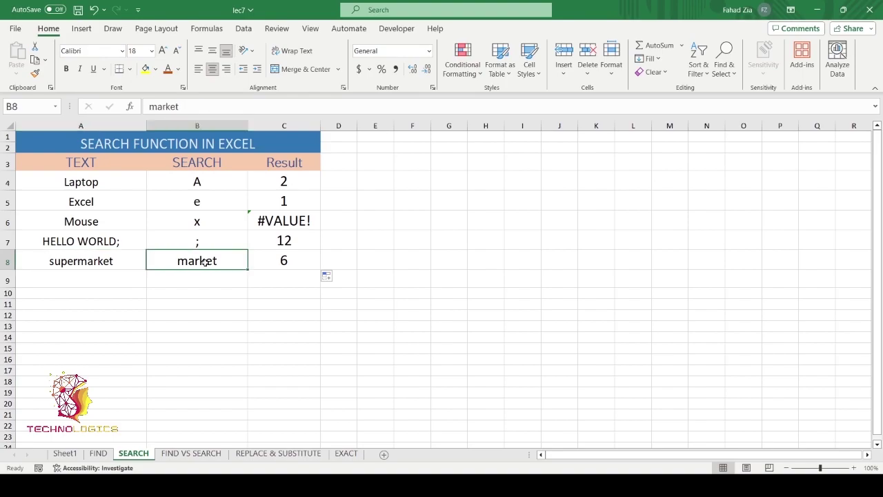
{"action": "key", "text": "Right"}
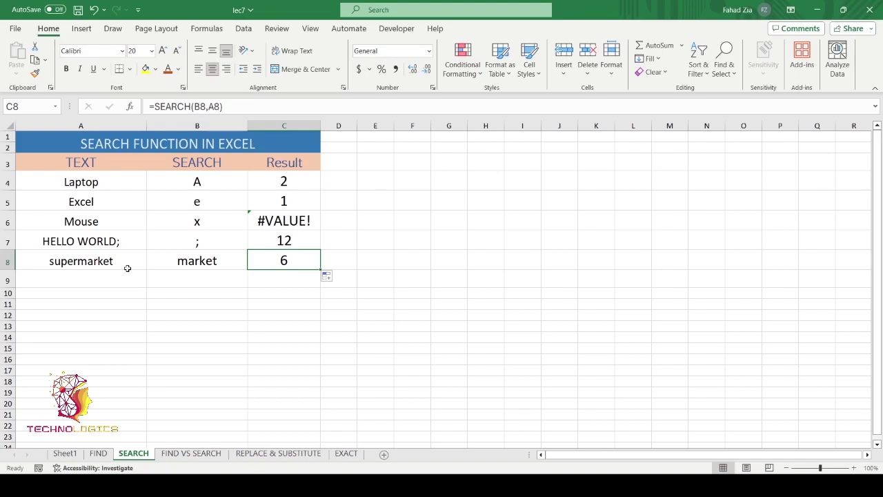
{"action": "left_click", "coordinate": [127, 267]}
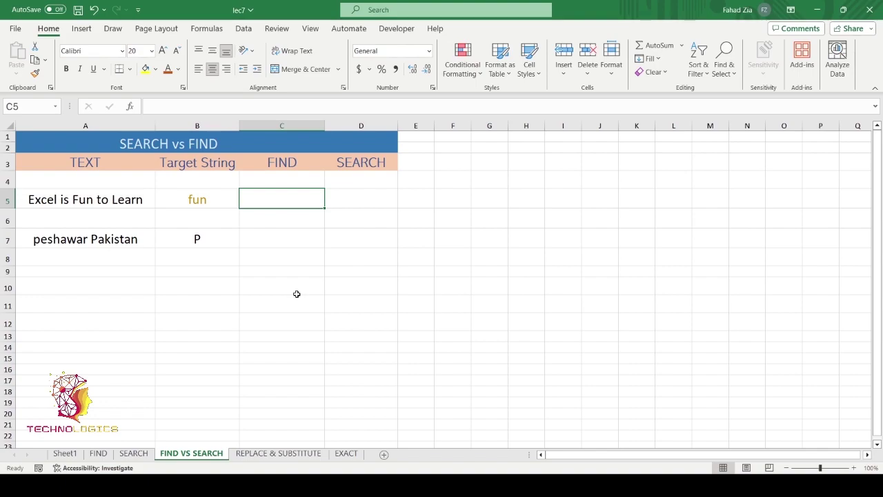
- On the FIND VS SEARCH sheet, enter the formula =FIND(B5,A5) in C5 and check it against the target string fun
{"action": "left_click", "coordinate": [203, 201]}
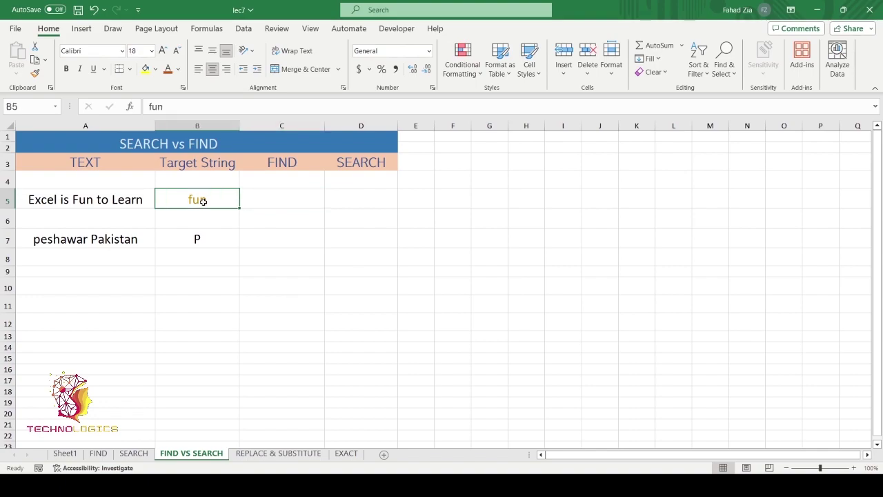
{"action": "left_click", "coordinate": [291, 200]}
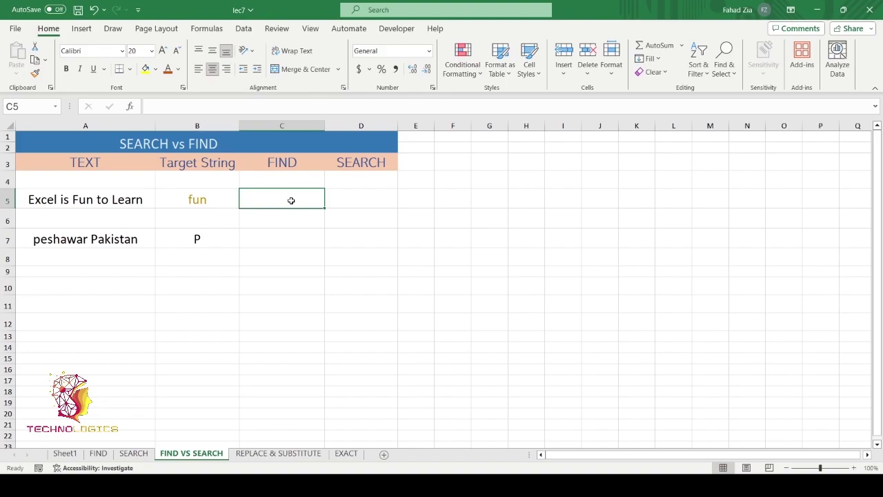
{"action": "type", "text": "=FIND("}
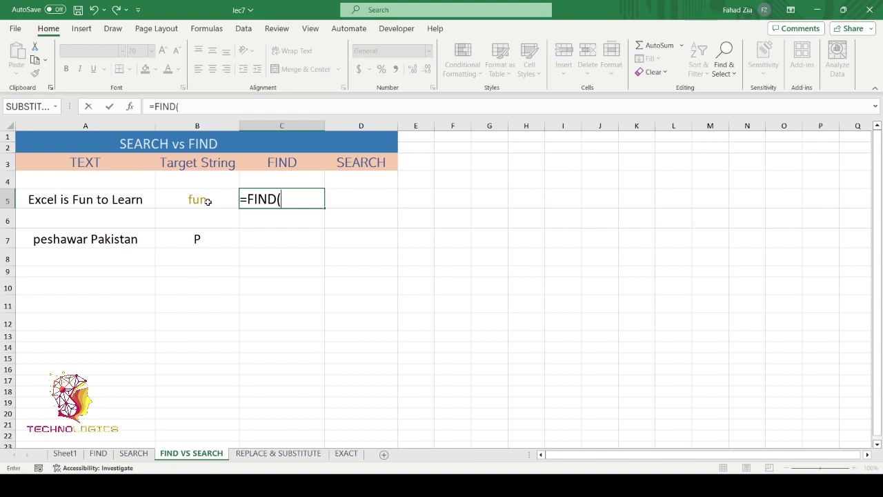
{"action": "key", "text": "Return"}
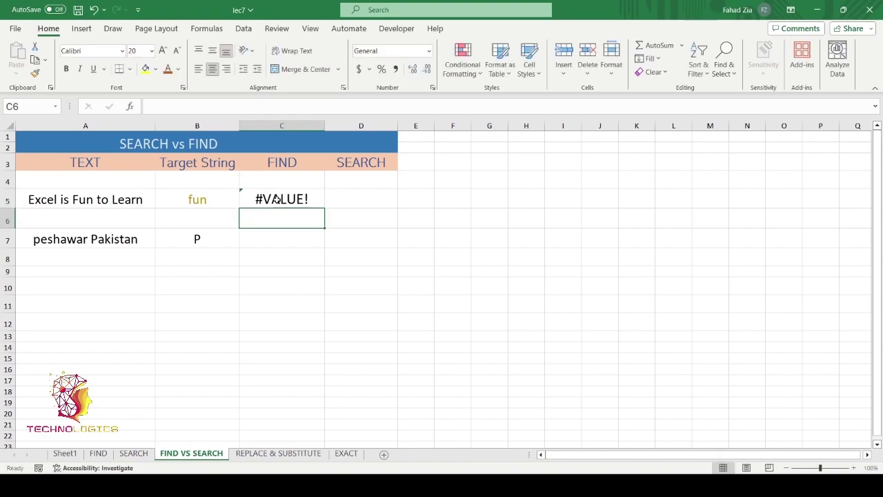
{"action": "left_click", "coordinate": [276, 199]}
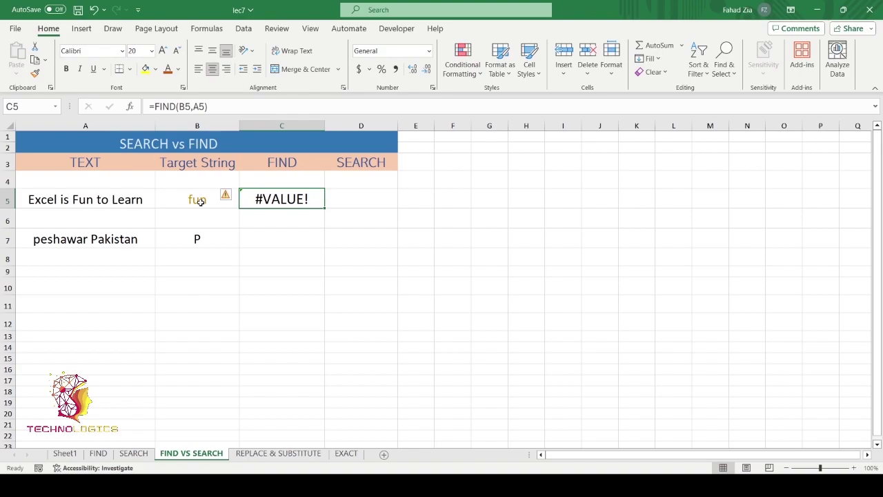
{"action": "left_click", "coordinate": [196, 201]}
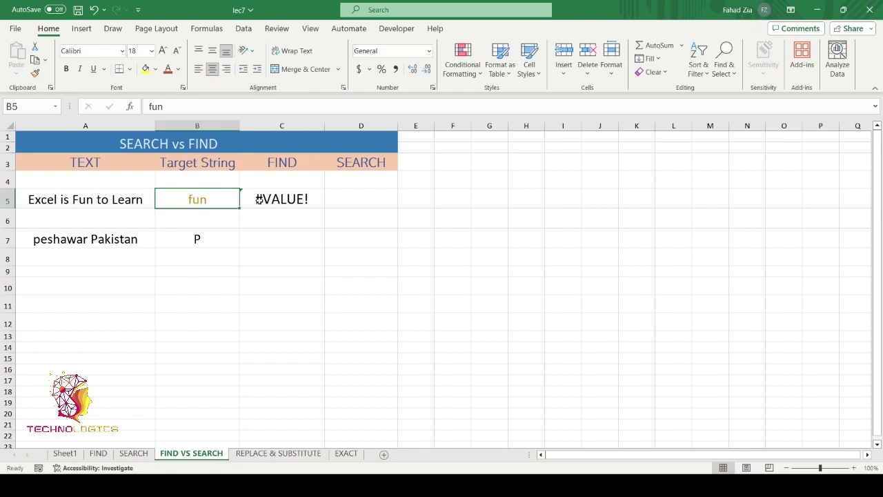
- Enter the formula =SEARCH(B5,A5) in D5 and compare its result with the FIND result for fun
{"action": "left_click", "coordinate": [346, 200]}
{"action": "type", "text": "=SEARCH("}
{"action": "left_click", "coordinate": [188, 199]}
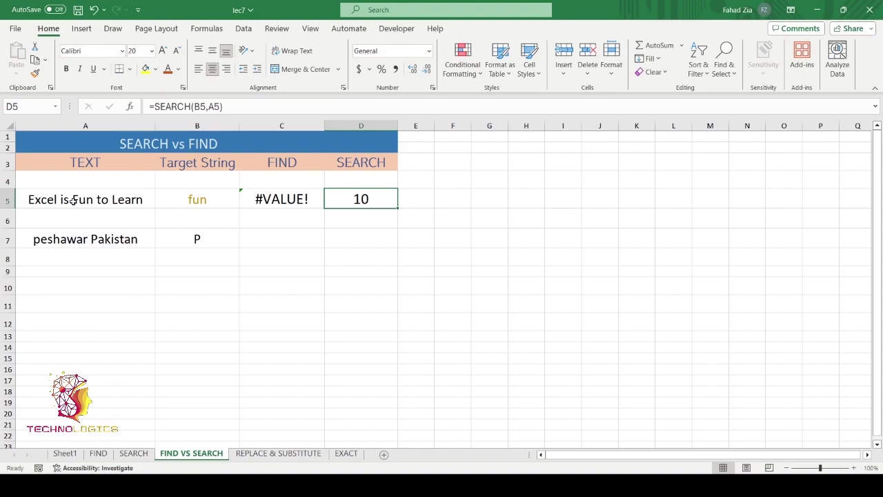
{"action": "left_click", "coordinate": [204, 202]}
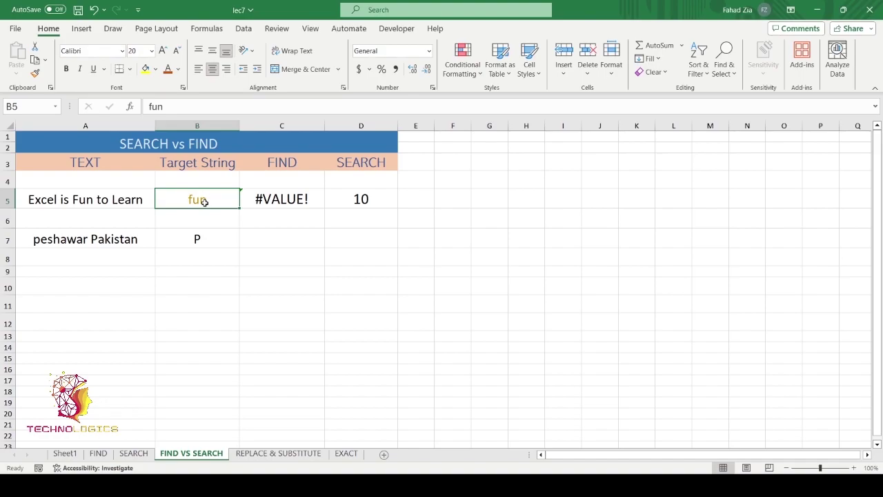
{"action": "key", "text": "Right"}
{"action": "key", "text": "Right"}
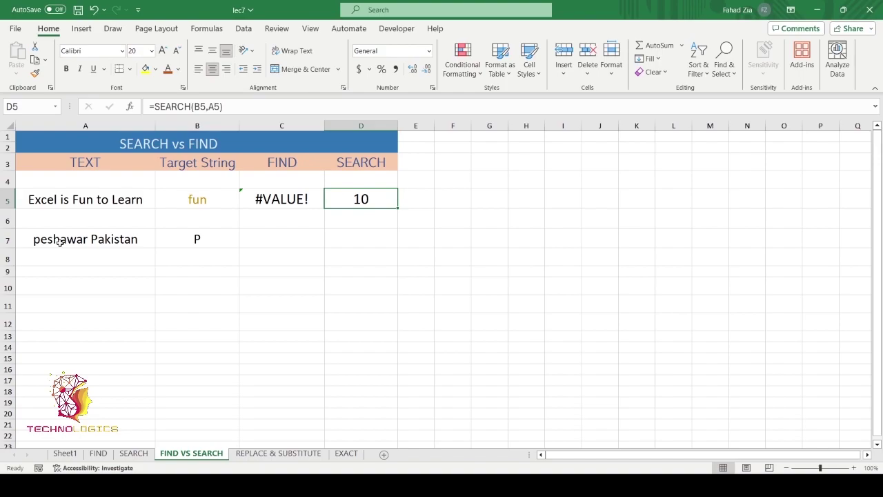
- Enter the formula =FIND(B7,A7) in C7 to locate the capital P in peshawar Pakistan
{"action": "left_click", "coordinate": [204, 239]}
{"action": "left_click", "coordinate": [288, 239]}
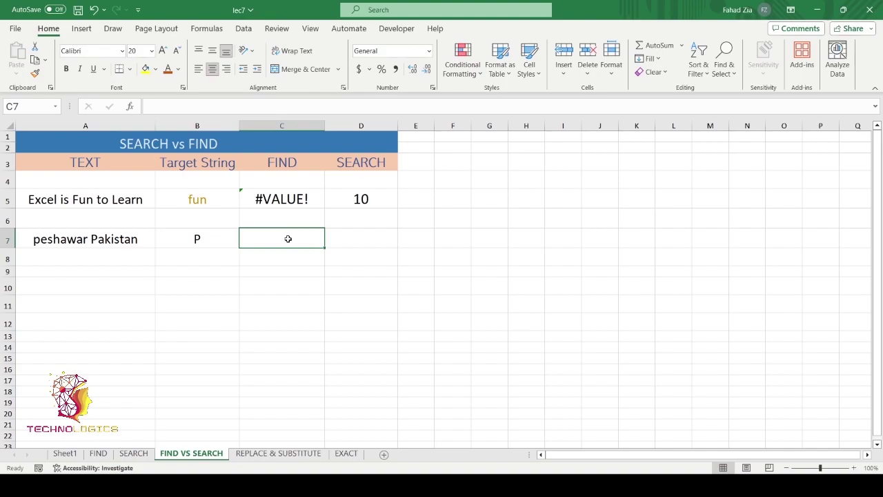
{"action": "type", "text": "=FIND("}
{"action": "left_click", "coordinate": [198, 239]}
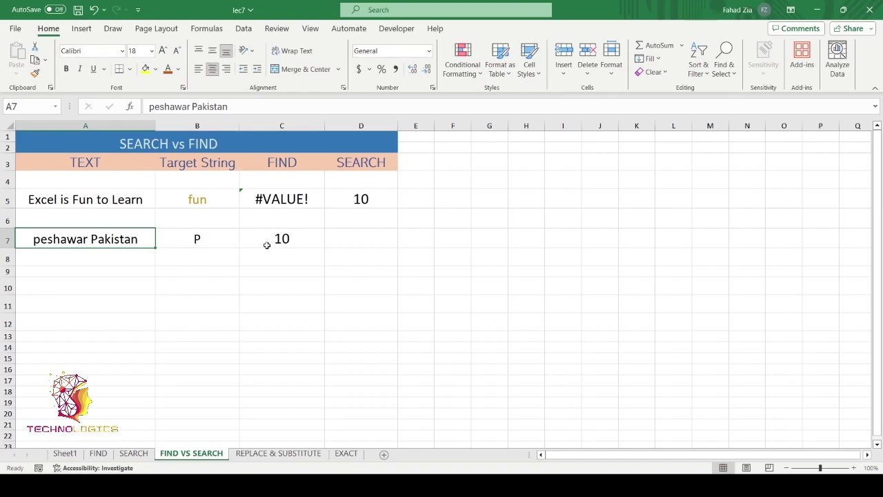
{"action": "left_click", "coordinate": [266, 245]}
- Enter the formula =SEARCH(B7,A7) in D7 and check its result against the text in A7
{"action": "left_click", "coordinate": [360, 241]}
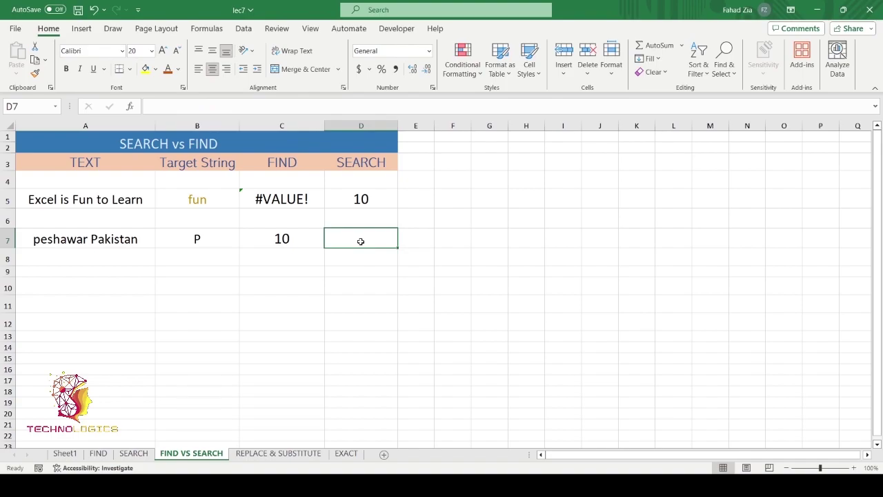
{"action": "type", "text": "=SEARCH("}
{"action": "left_click", "coordinate": [195, 238]}
{"action": "type", "text": ","}
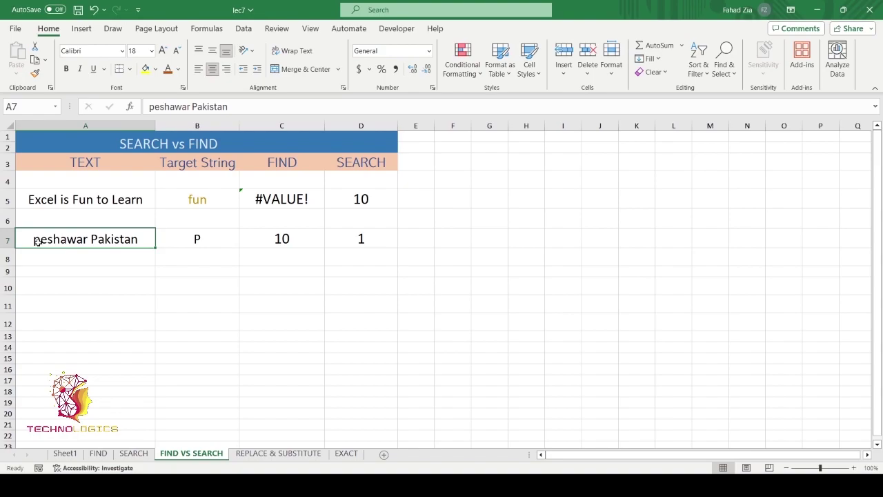
{"action": "left_click", "coordinate": [388, 237]}
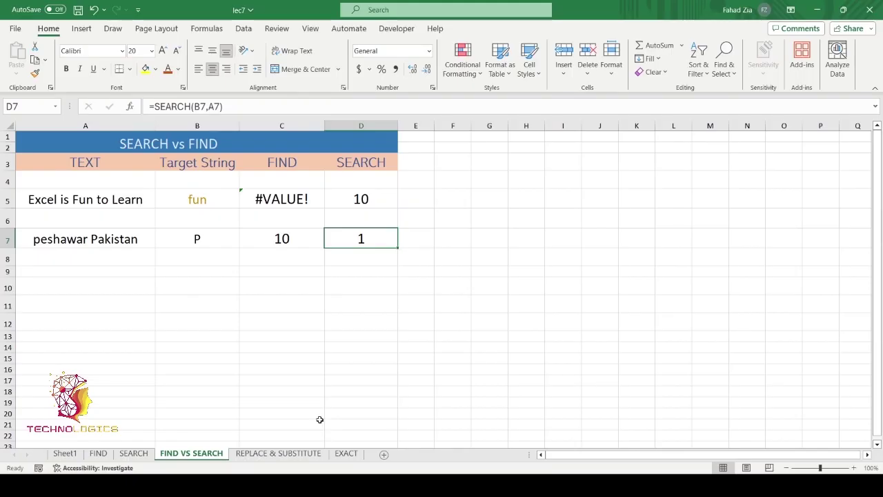
- On the REPLACE & SUBSTITUTE sheet, enter =REPLACE(A5,9,2,11) in B5 to change Windows 10 to Windows 11
{"action": "key", "text": "ctrl+Page_Down"}
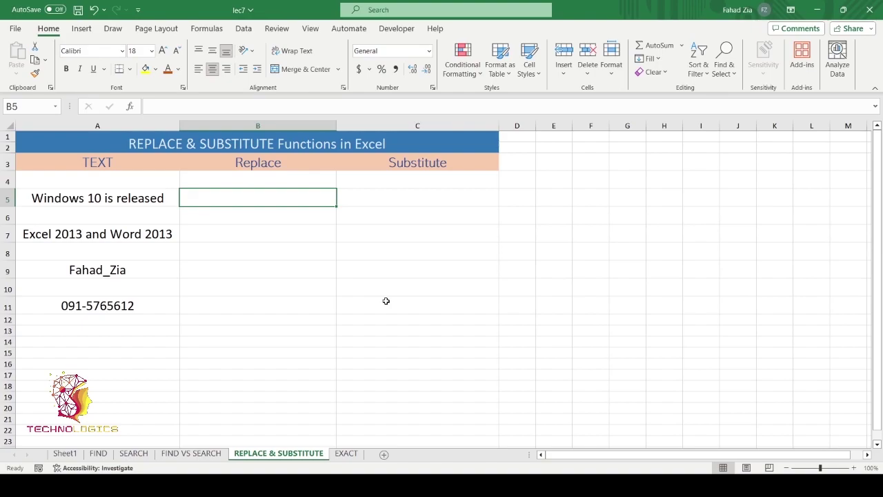
{"action": "type", "text": "=REPLACE("}
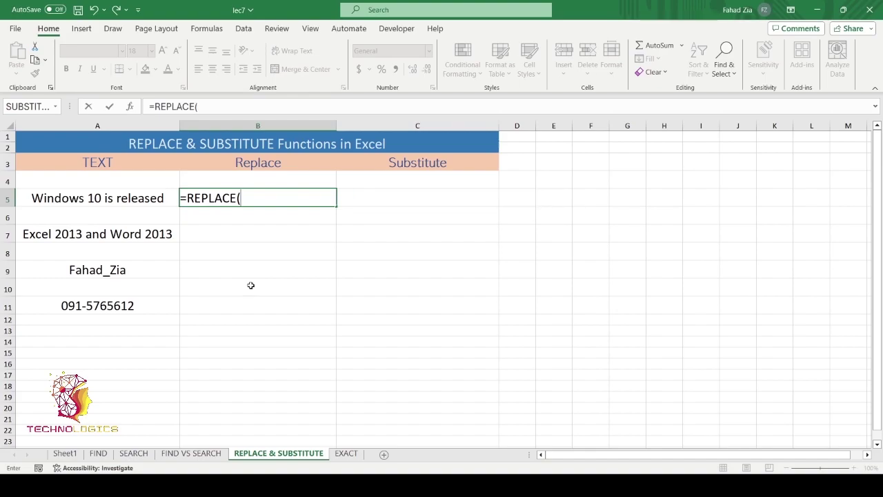
{"action": "type", "text": "A5,"}
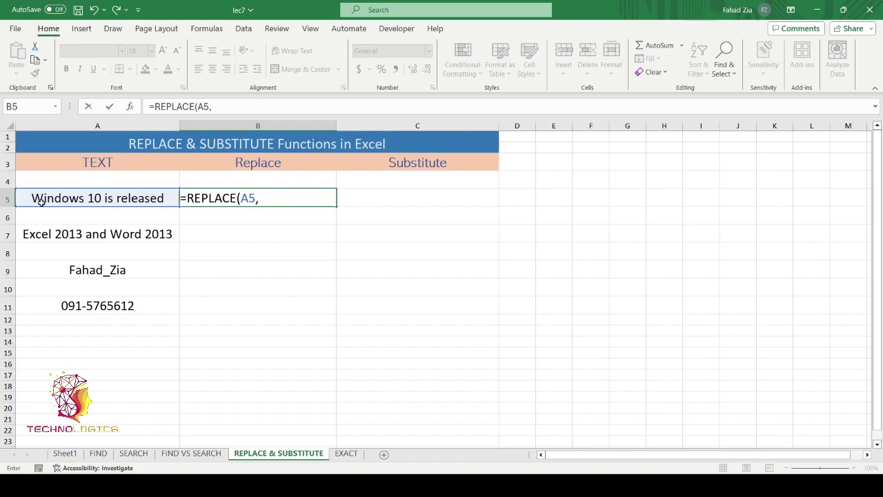
{"action": "type", "text": "9,2,11"}
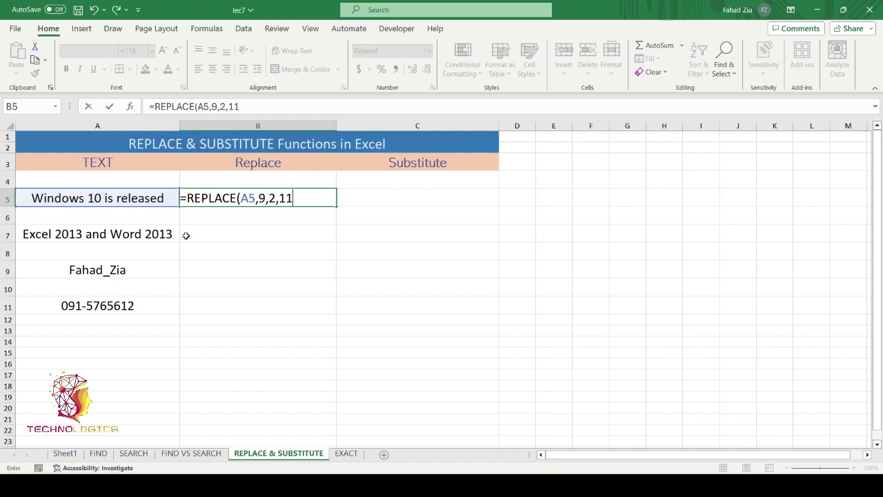
{"action": "key", "text": "ctrl+Return"}
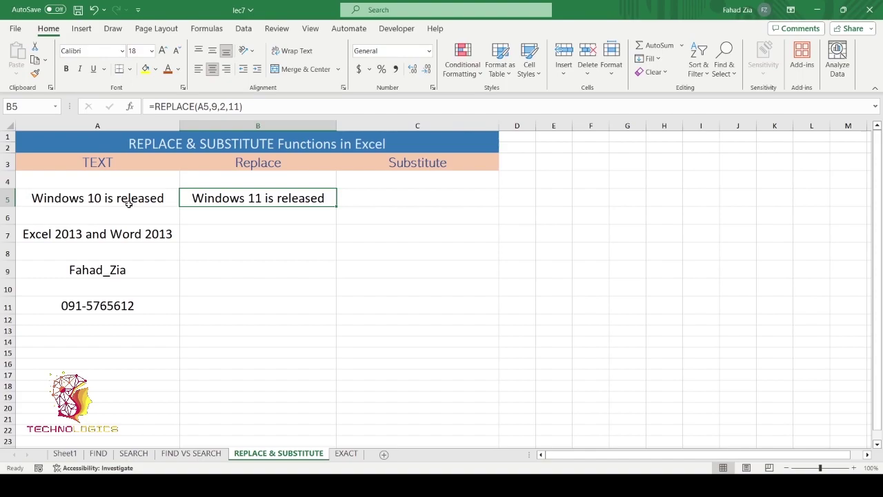
- Try the formula =SUBSTITUTE(A7,2013,2016) in C7 to replace every 2013 with 2016
{"action": "left_click", "coordinate": [380, 237]}
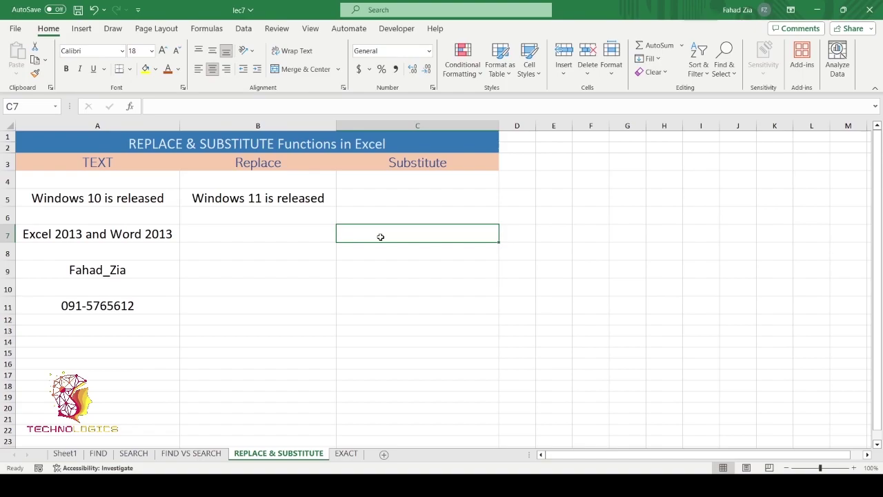
{"action": "left_click", "coordinate": [168, 236]}
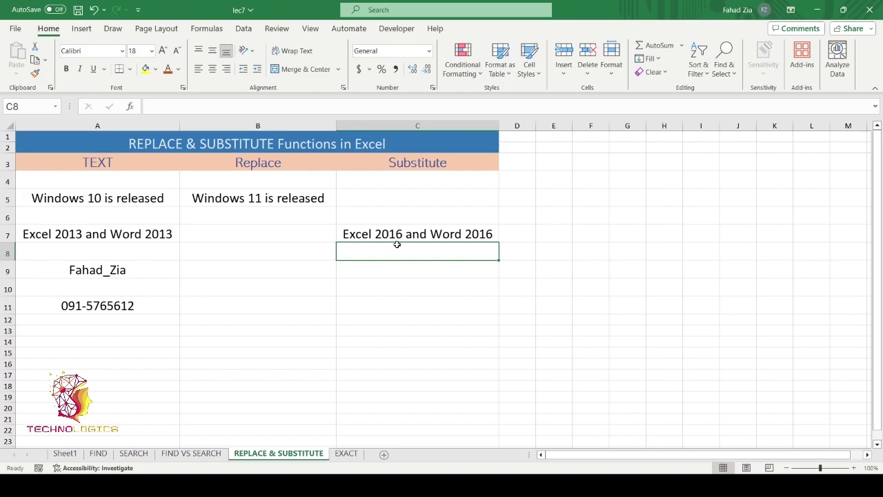
{"action": "left_click", "coordinate": [418, 236]}
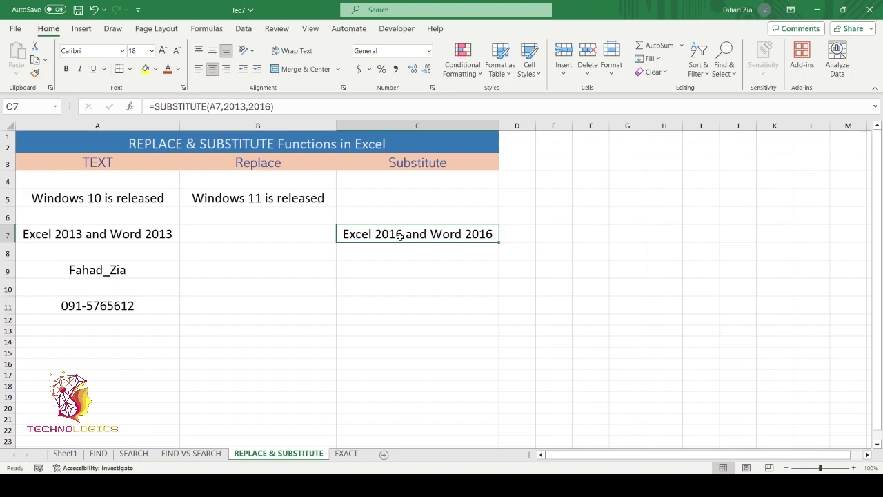
- Try SUBSTITUTE on A7 in C7 with 2013, 2016 and instance number 1 to replace only one occurrence, and clear C7
{"action": "left_click", "coordinate": [62, 236]}
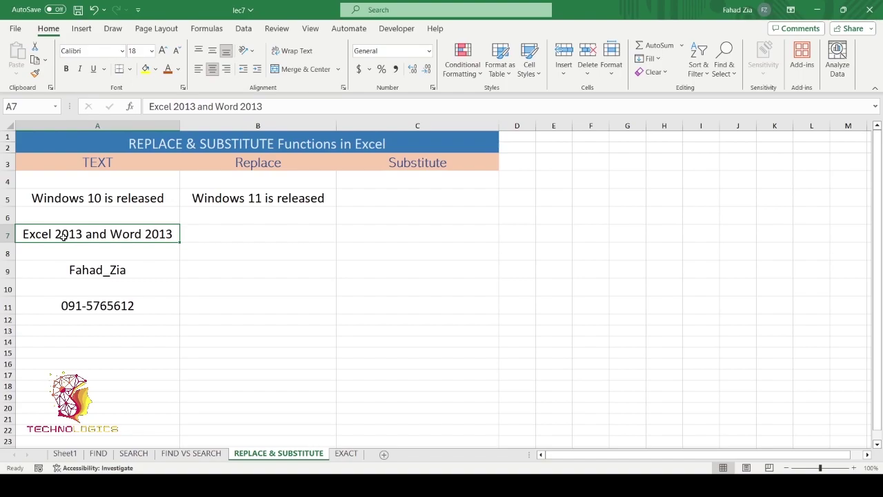
{"action": "left_click", "coordinate": [135, 236]}
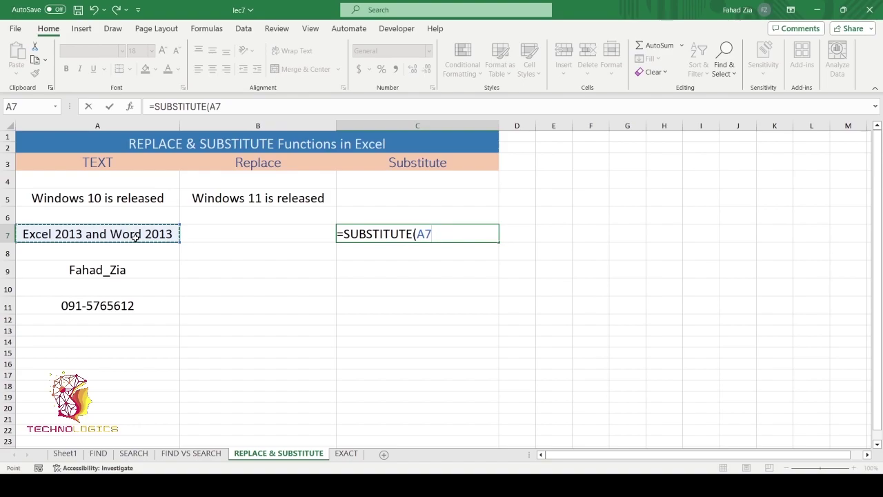
{"action": "type", "text": ",2013,2016"}
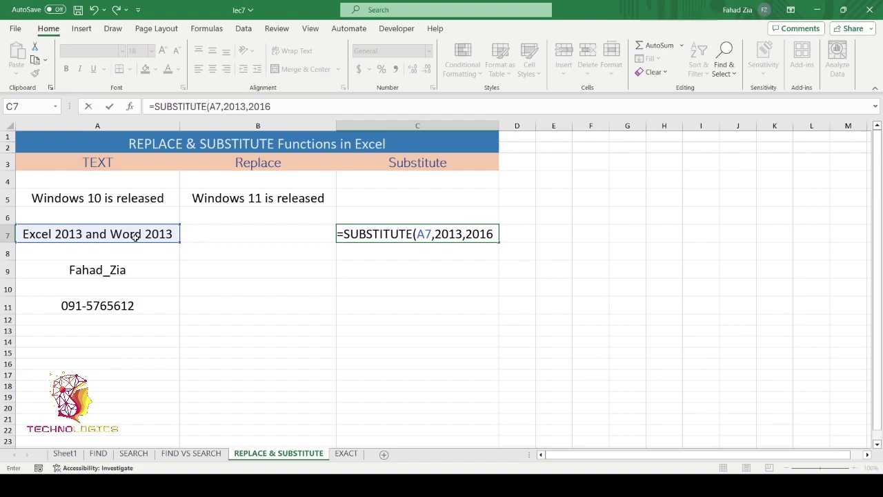
{"action": "type", "text": ",1"}
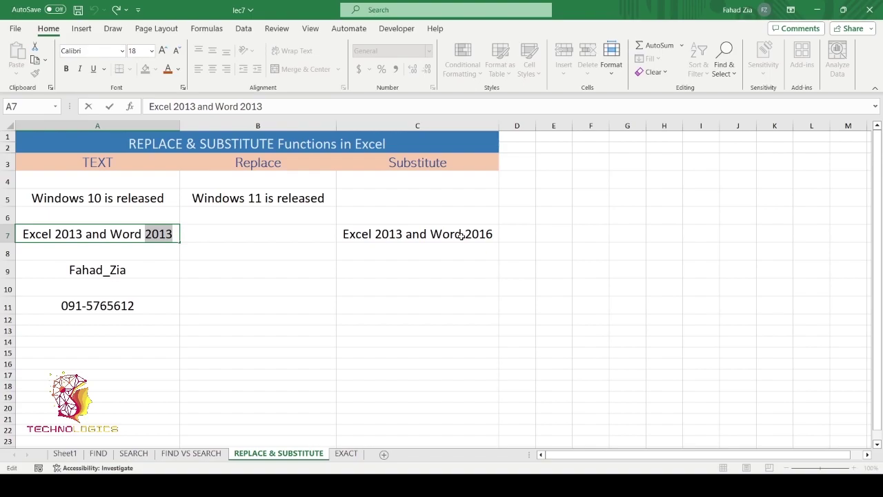
{"action": "key", "text": "Escape"}
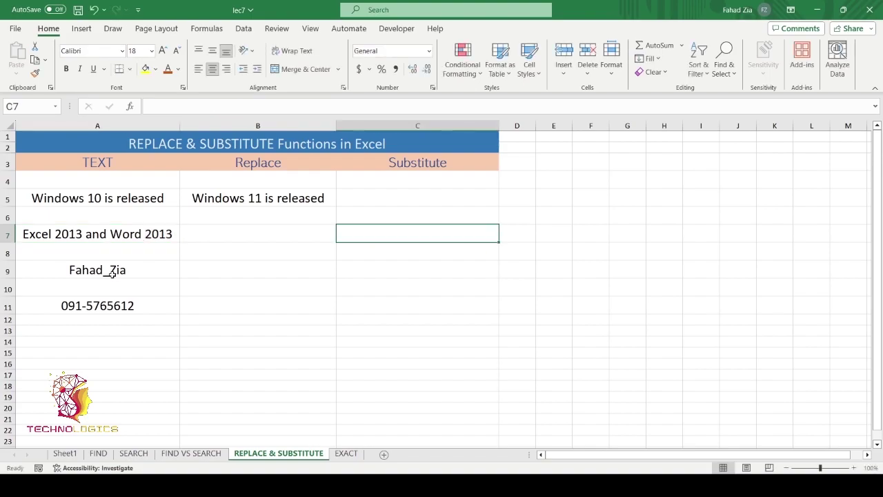
{"action": "left_click", "coordinate": [112, 274]}
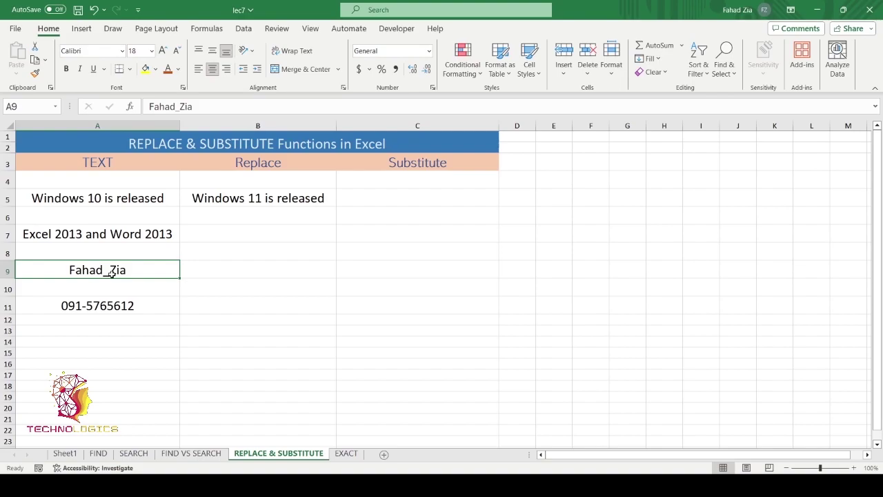
{"action": "left_click", "coordinate": [272, 274]}
{"action": "type", "text": "=REPLACE("}
{"action": "left_click", "coordinate": [235, 277]}
{"action": "key", "text": "Delete"}
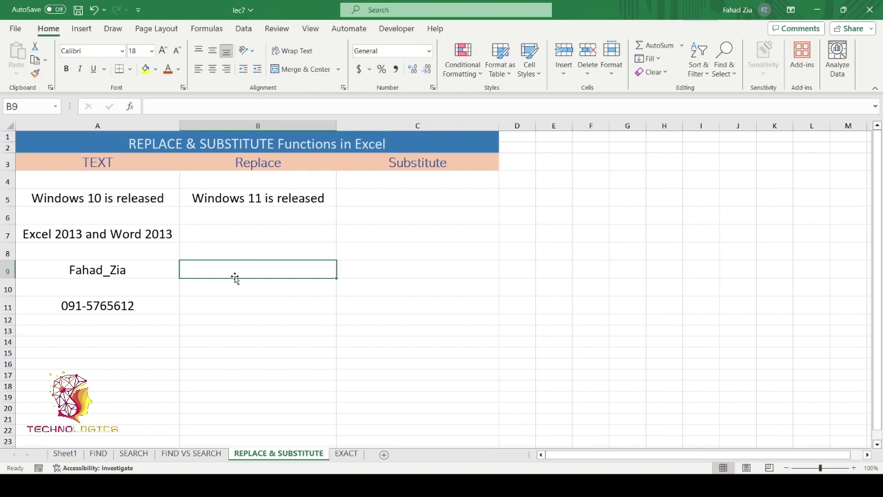
- Enter =REPLACE(A9,6,1," ") in B9 to replace the underscore in A9's text with a space
{"action": "type", "text": "=REPLACE("}
{"action": "key", "text": "Left"}
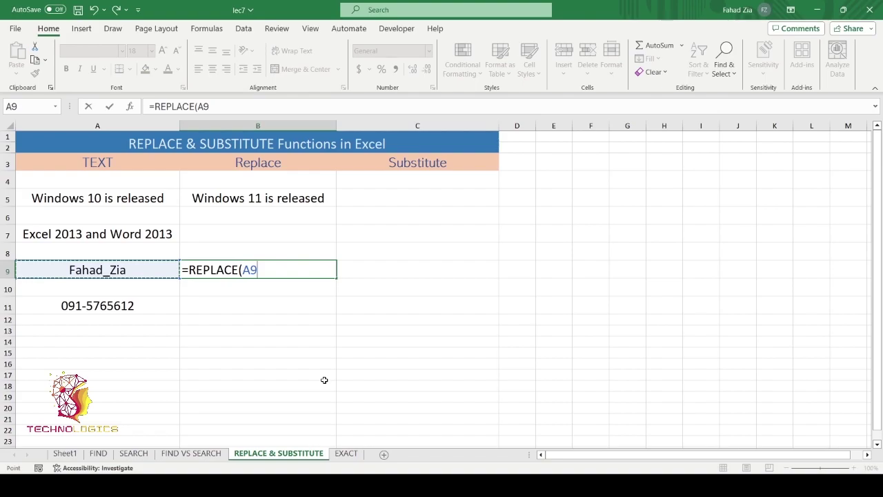
{"action": "type", "text": ",6,1,\" \""}
{"action": "key", "text": "ctrl+Return"}
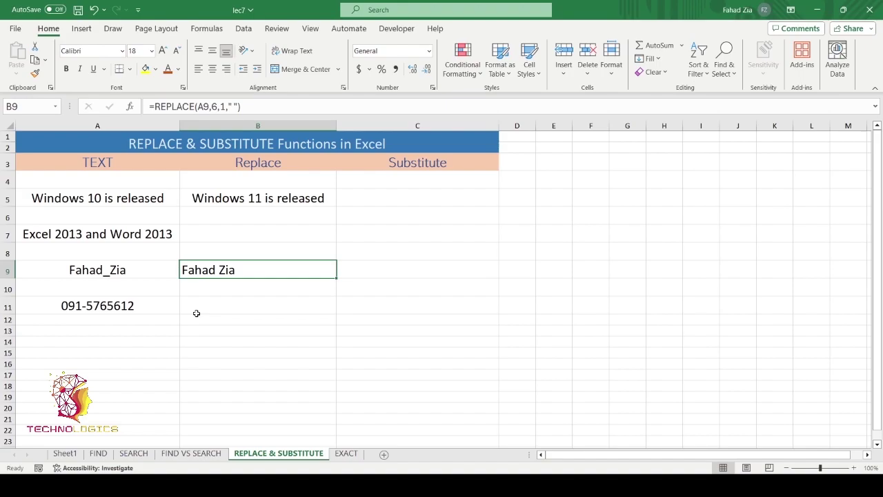
{"action": "left_click", "coordinate": [368, 308]}
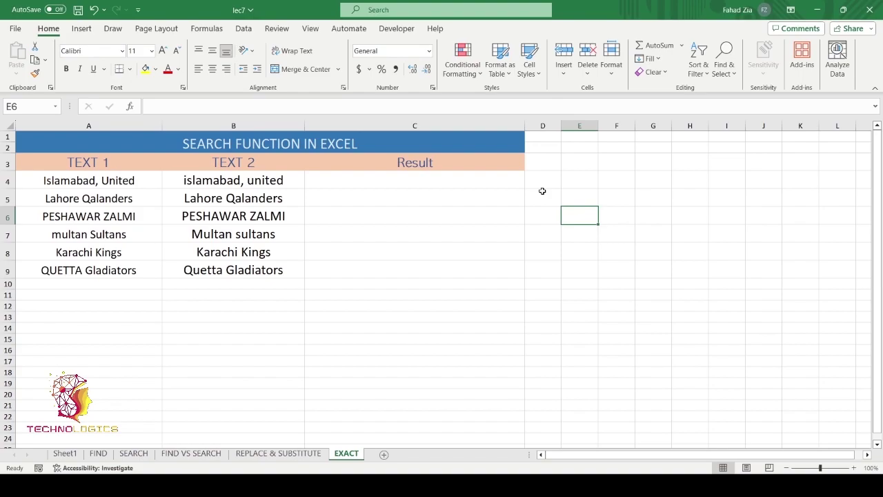
- On the EXACT sheet, enter =EXACT(A4,B4) in C4 to compare the two Islamabad texts with case sensitivity
{"action": "left_click", "coordinate": [91, 182]}
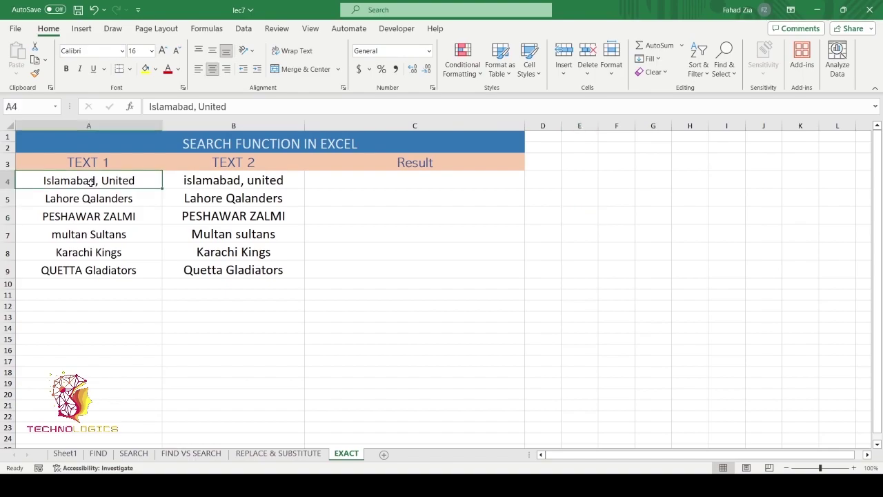
{"action": "left_click", "coordinate": [224, 181]}
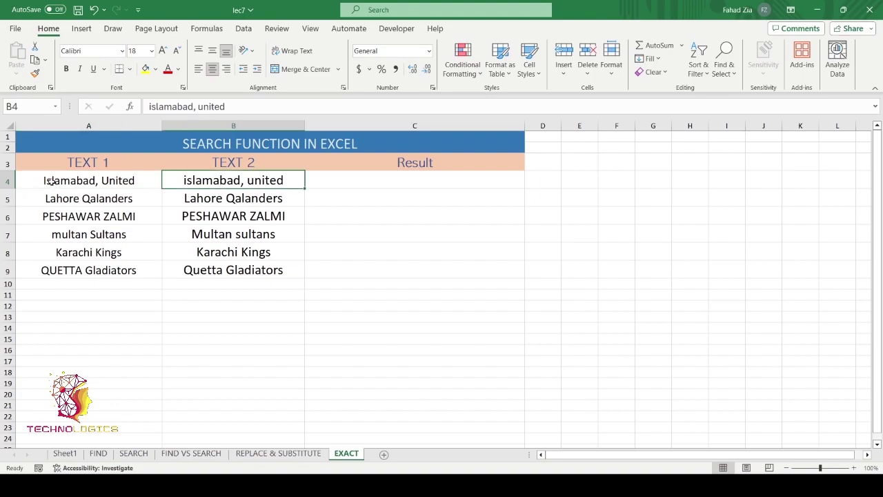
{"action": "left_click", "coordinate": [109, 181]}
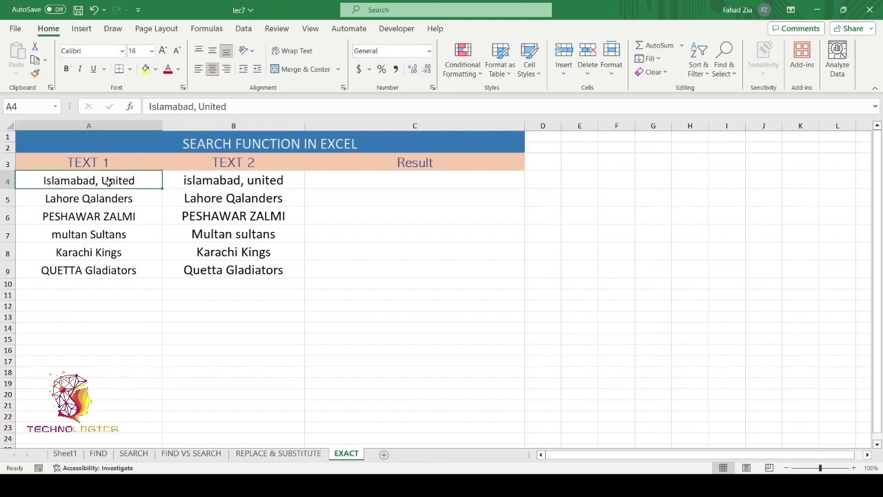
{"action": "left_click", "coordinate": [235, 183]}
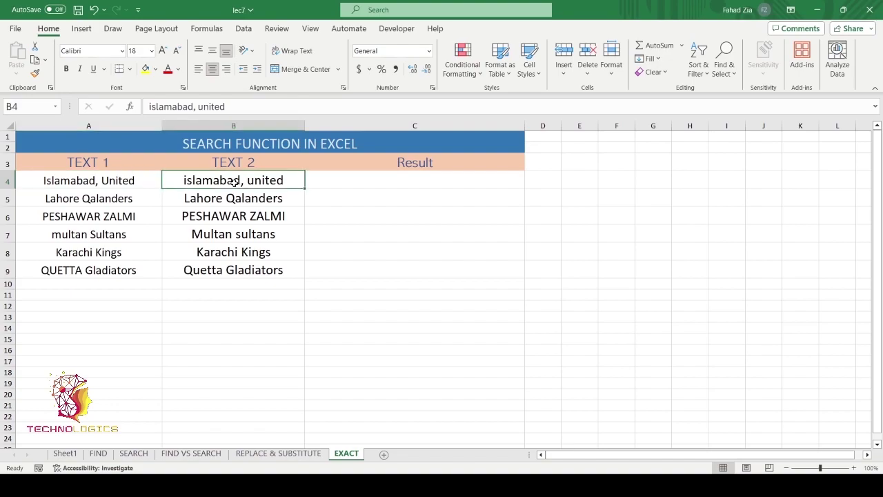
{"action": "left_click", "coordinate": [375, 181]}
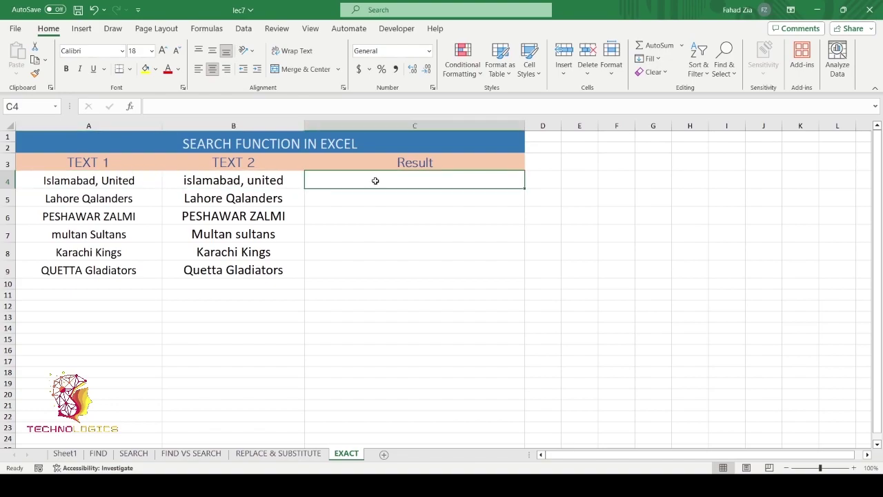
{"action": "type", "text": "="}
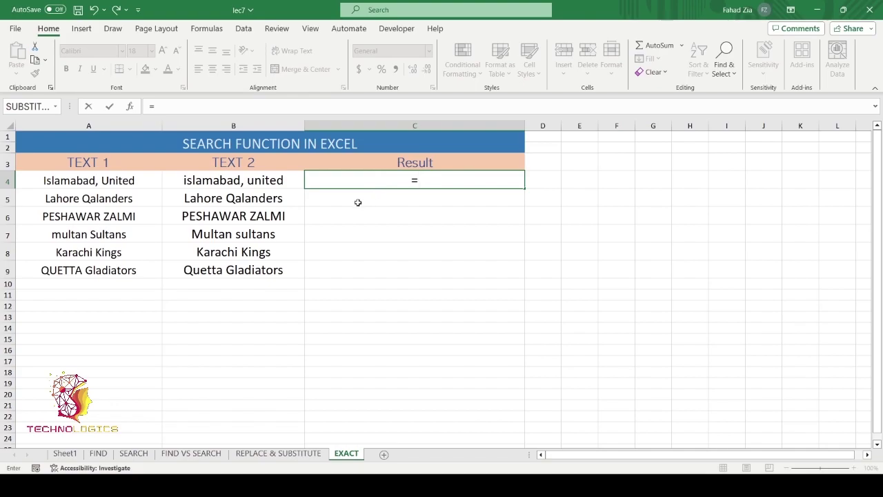
{"action": "type", "text": "exact"}
{"action": "key", "text": "Tab"}
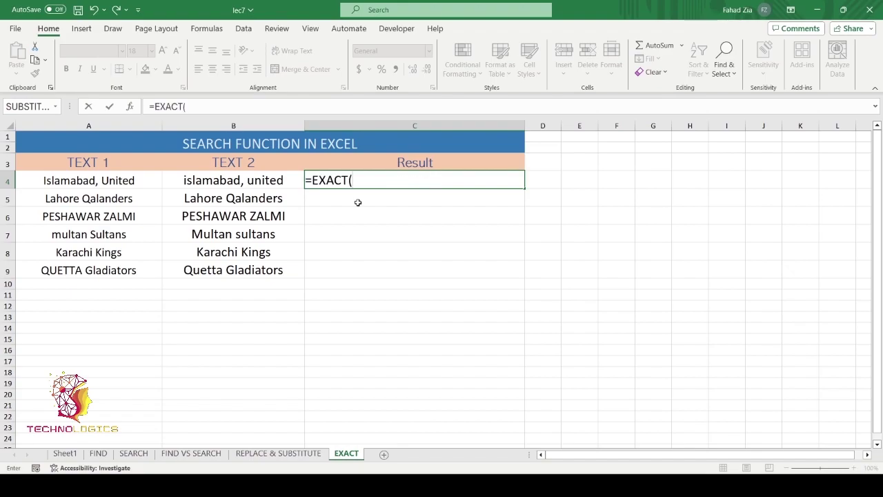
{"action": "left_click", "coordinate": [92, 184]}
{"action": "type", "text": ","}
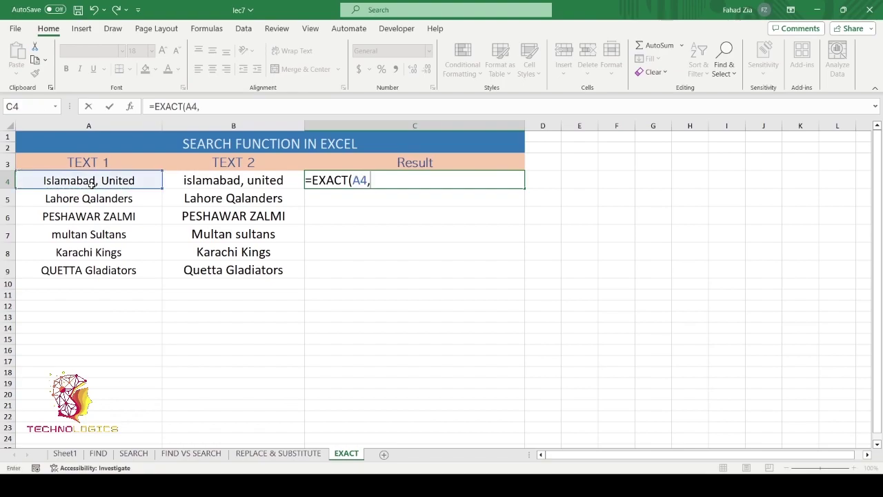
{"action": "left_click", "coordinate": [233, 182]}
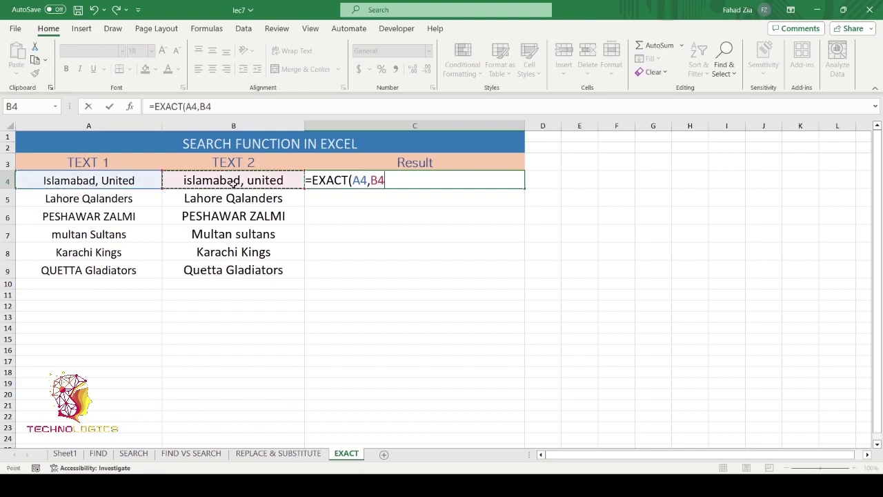
{"action": "type", "text": ")"}
{"action": "key", "text": "Return"}
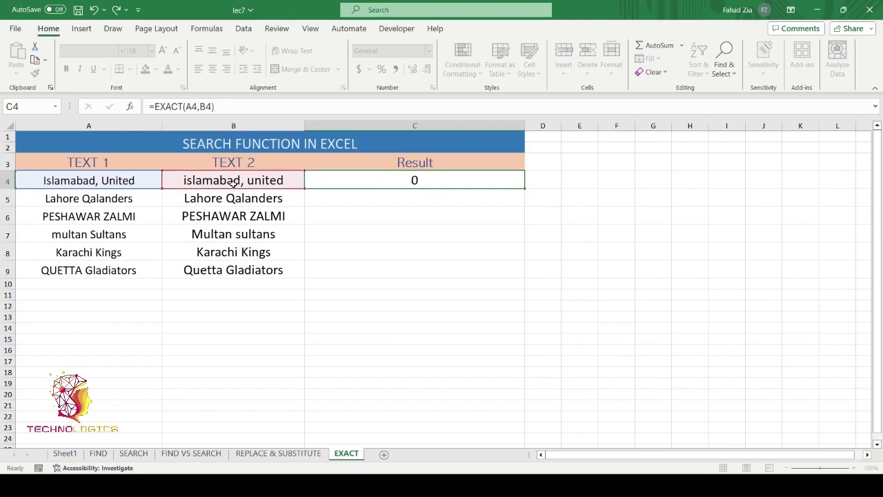
{"action": "left_click", "coordinate": [417, 181]}
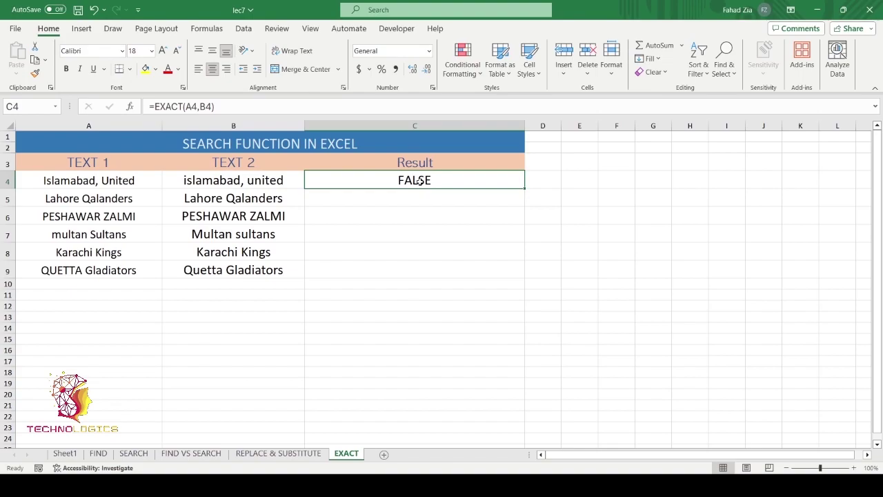
- Fill the EXACT formula from C4 down through C9 to compare the remaining text pairs
{"action": "left_click", "coordinate": [67, 182]}
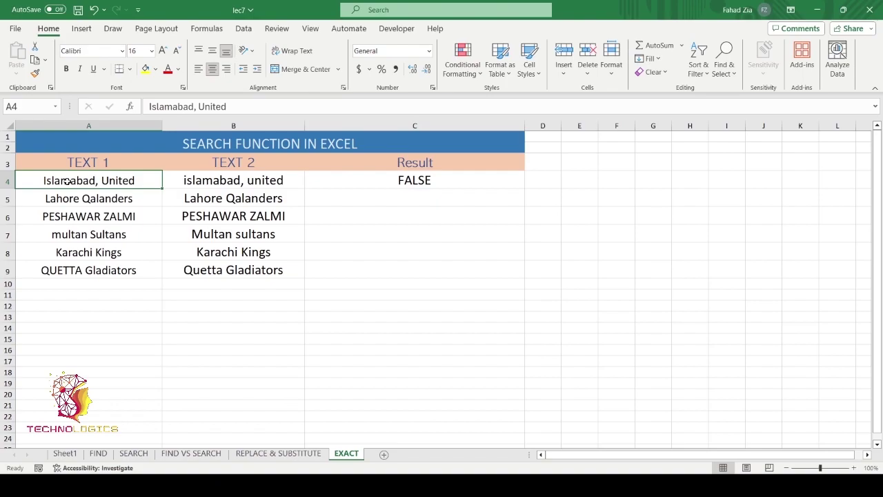
{"action": "left_click", "coordinate": [218, 180]}
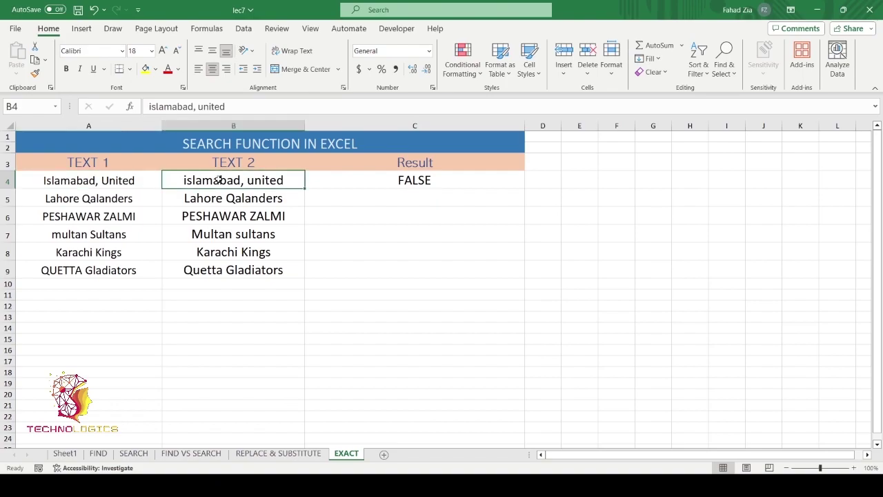
{"action": "left_click", "coordinate": [441, 178]}
{"action": "left_click_drag", "start_coordinate": [523, 187], "coordinate": [526, 275]}
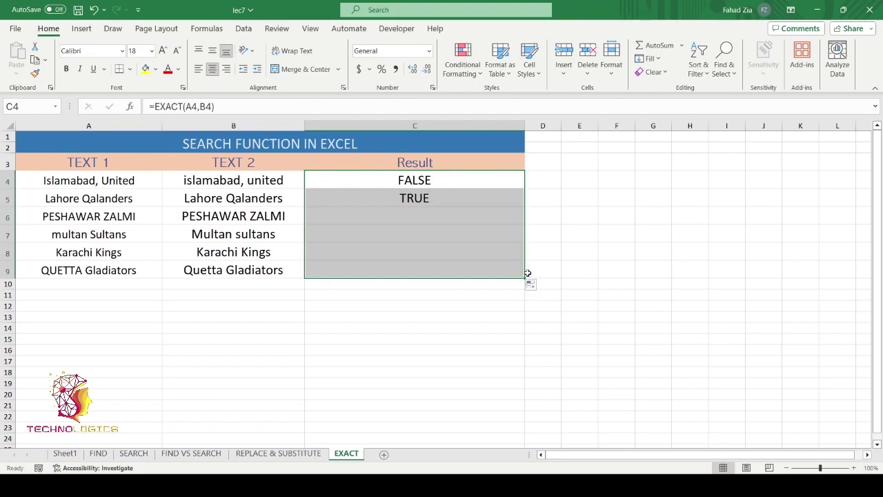
{"action": "left_click", "coordinate": [454, 305]}
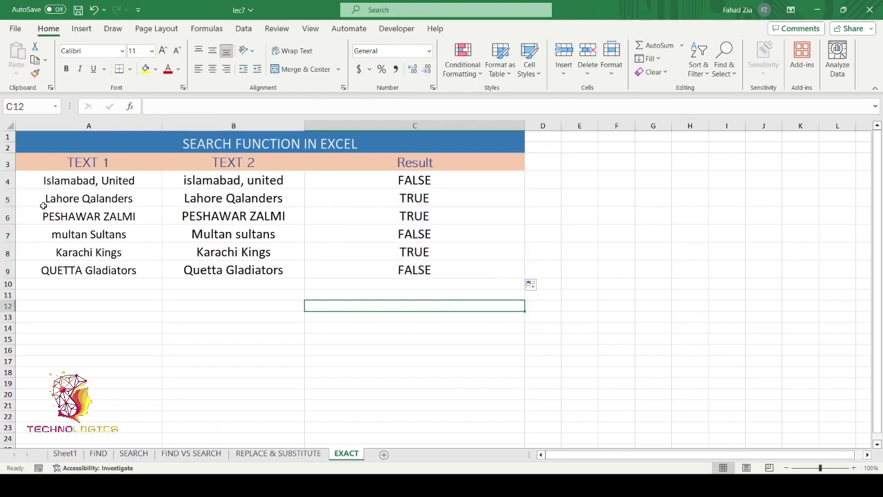
- Check the EXACT results in rows 5 to 7 against the paired texts in columns A and B
{"action": "left_click", "coordinate": [76, 201]}
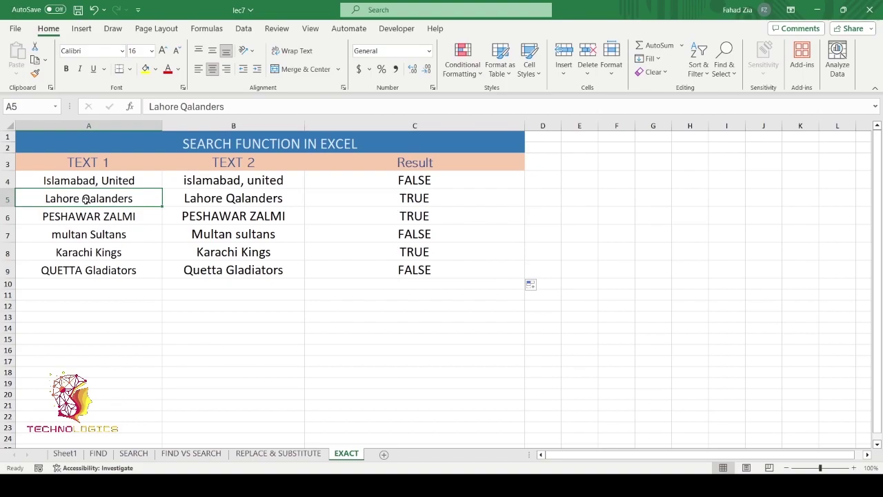
{"action": "left_click", "coordinate": [222, 199]}
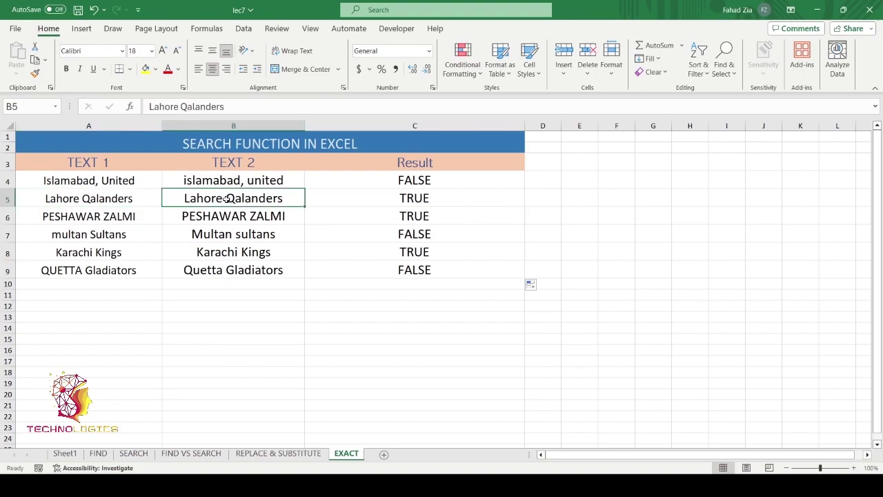
{"action": "left_click", "coordinate": [408, 198]}
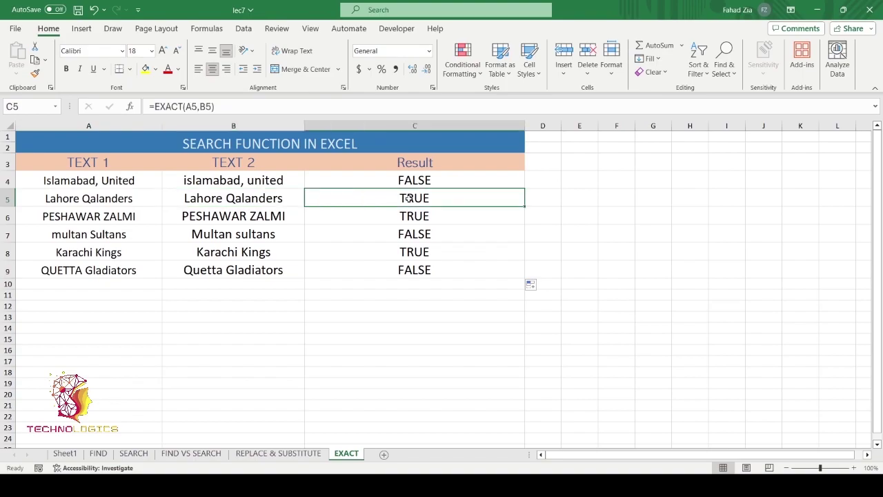
{"action": "left_click", "coordinate": [92, 216]}
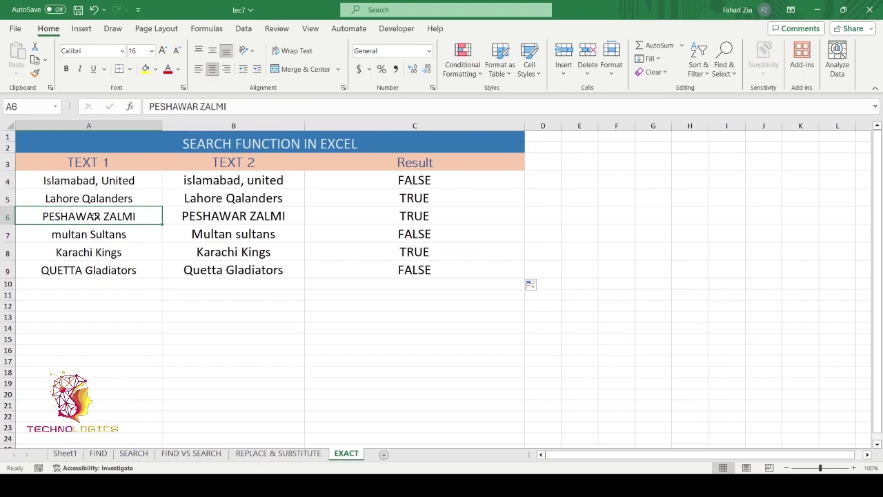
{"action": "left_click", "coordinate": [238, 216]}
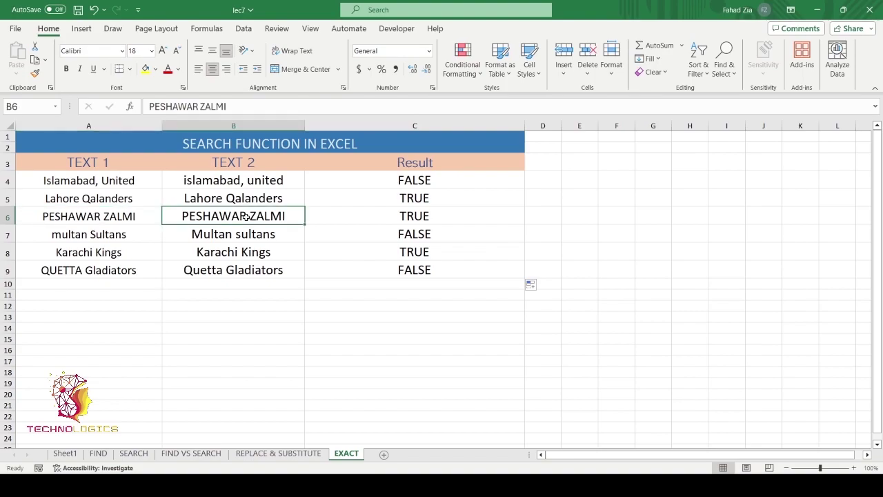
{"action": "left_click", "coordinate": [404, 219]}
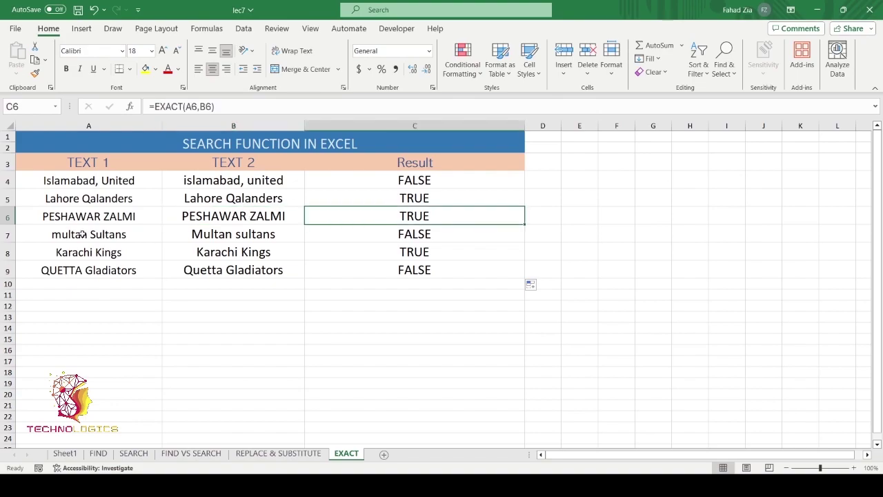
{"action": "left_click", "coordinate": [79, 236]}
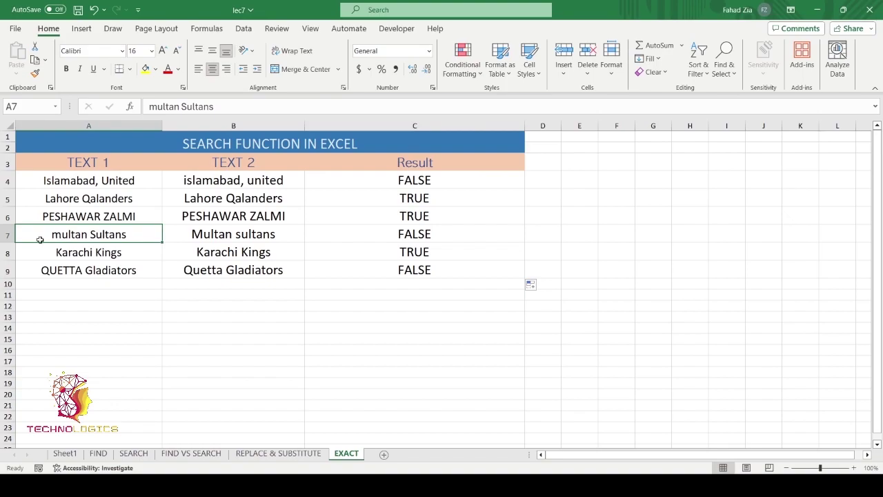
{"action": "left_click", "coordinate": [212, 235]}
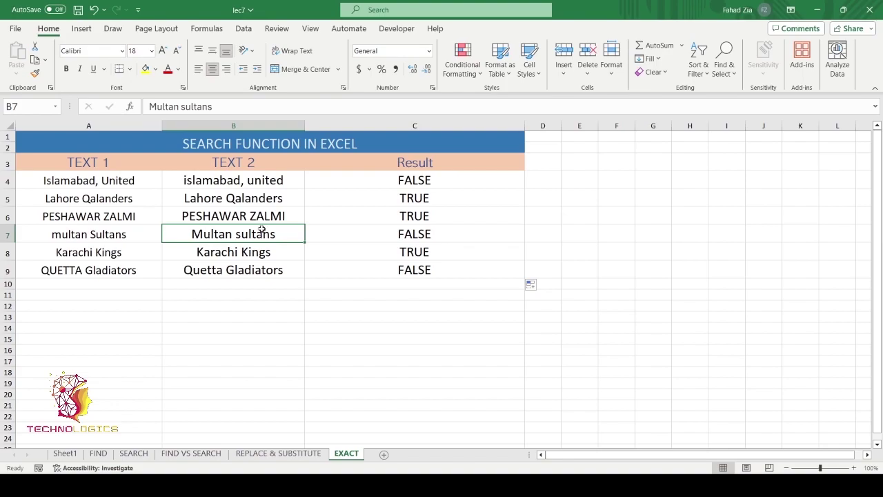
{"action": "left_click", "coordinate": [396, 234]}
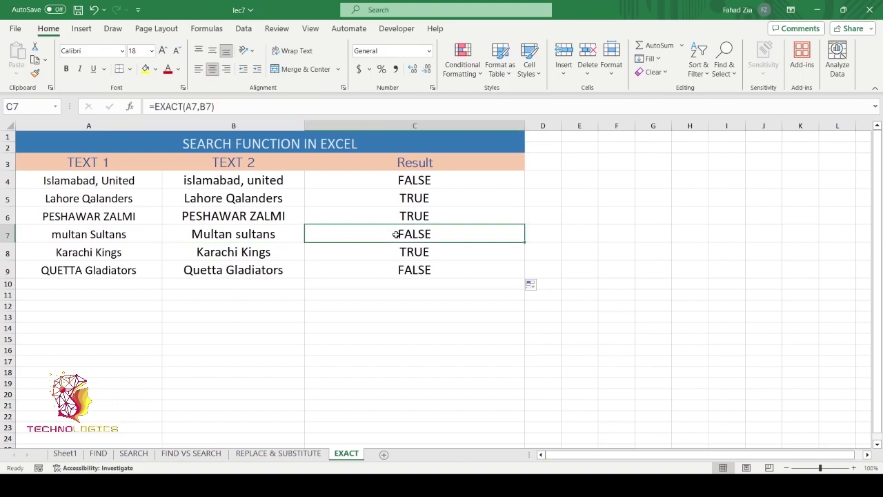